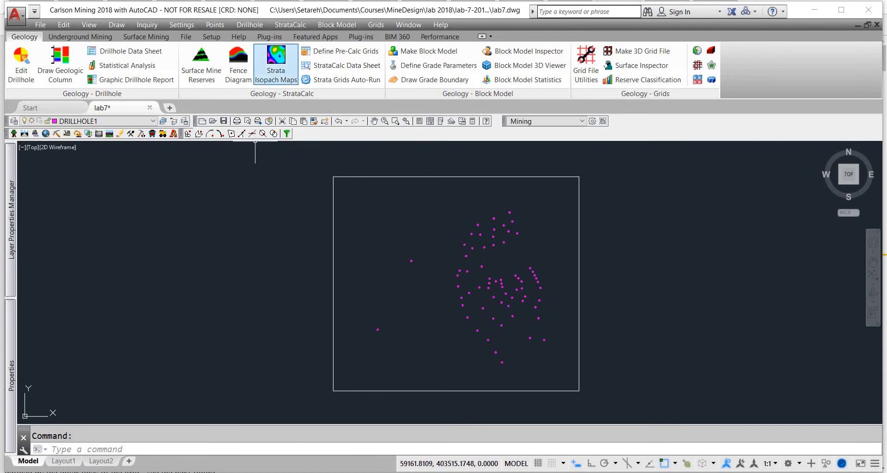
Step: Calculate a 2D variogram of the SOIL stratum's top elevation using all drillholes in the drawing
click(291, 25)
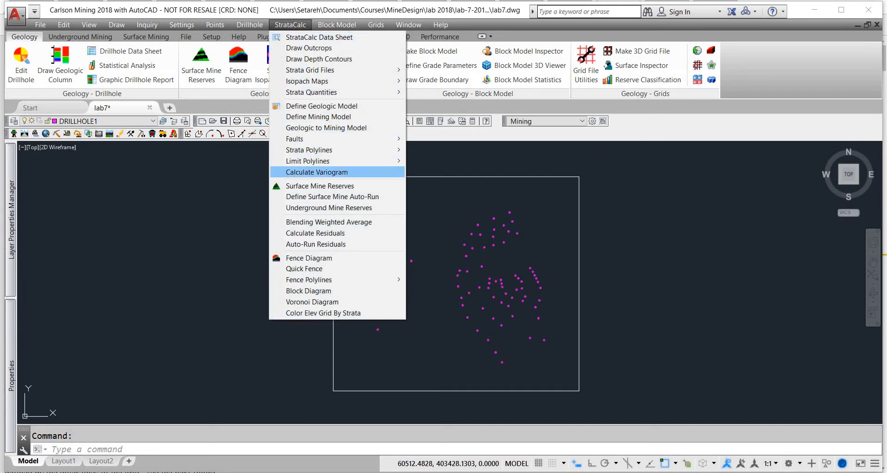
click(341, 172)
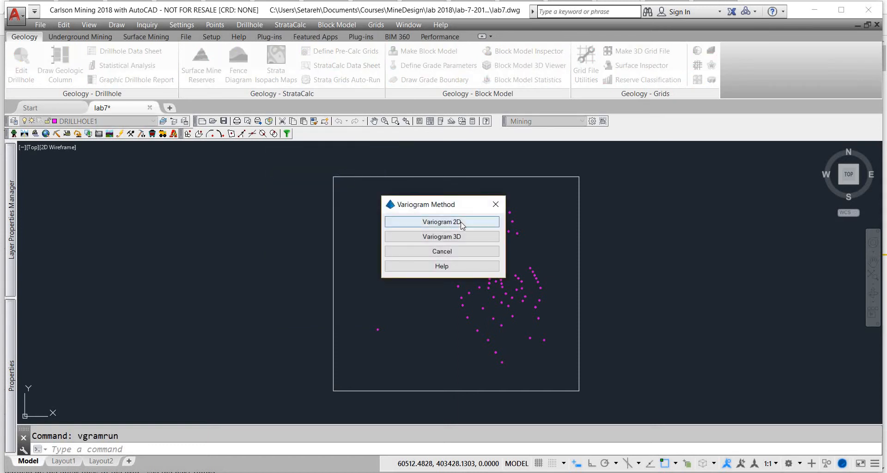
click(442, 221)
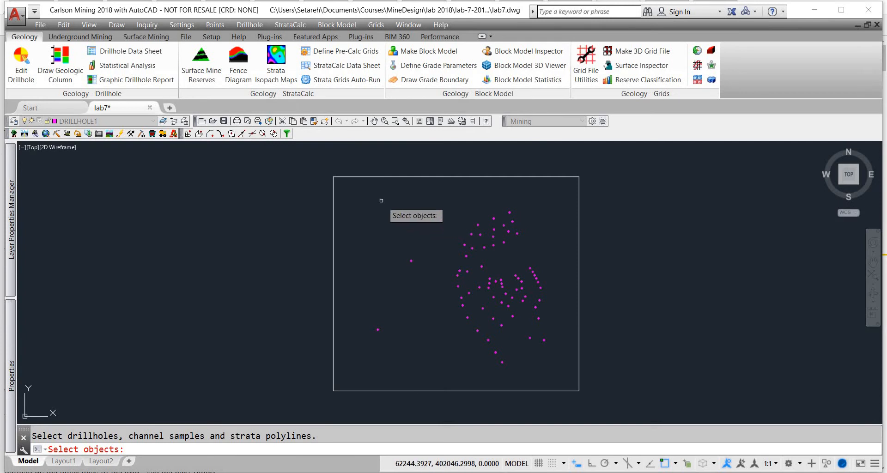
click(300, 159)
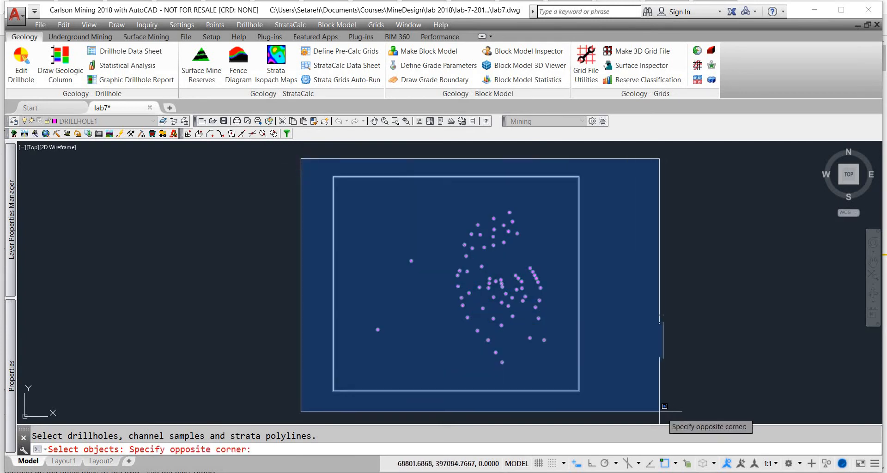
click(658, 406)
key(Return)
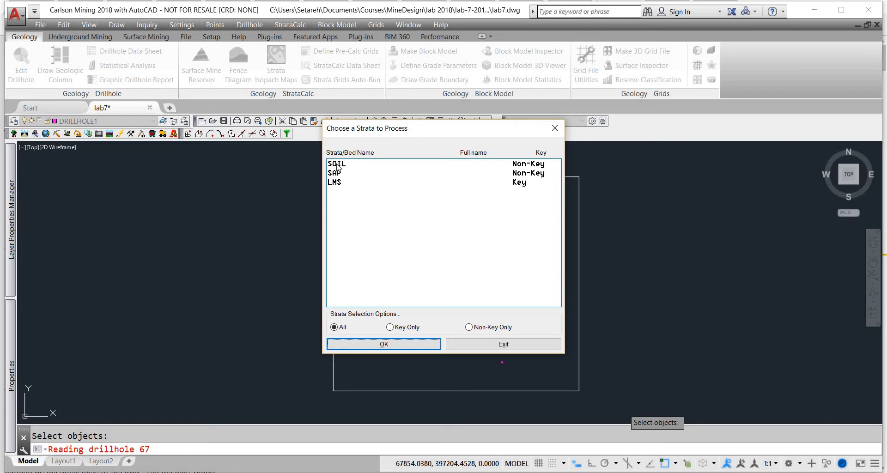
double_click(337, 164)
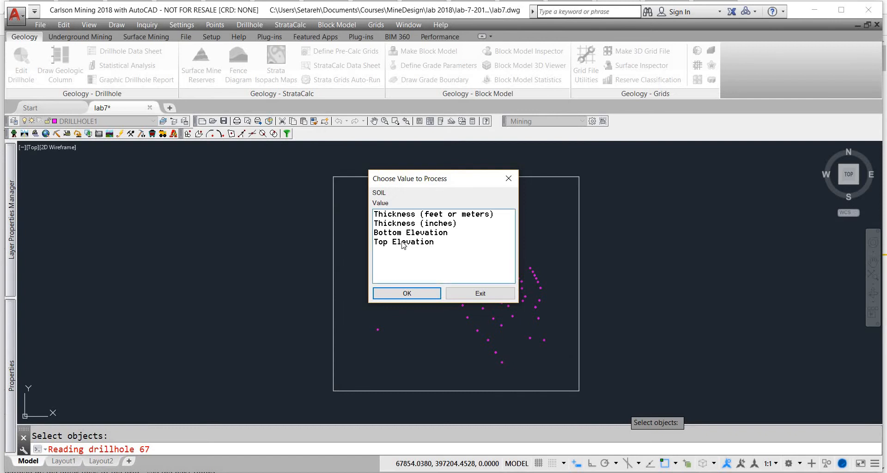
double_click(403, 242)
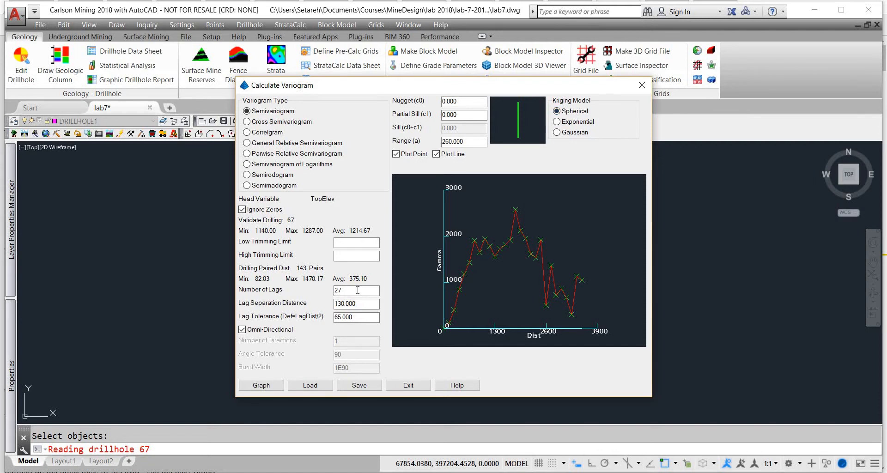
Step: Set the variogram to 8 lags with a separation distance of 300 and a lag tolerance of 150, and regraph it
drag(331, 291, 314, 290)
text(8)
key(Tab)
text(3)
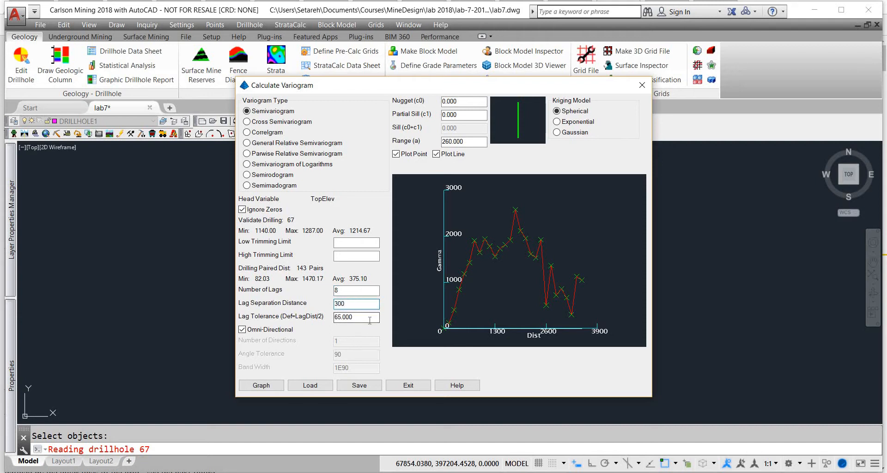
click(369, 319)
key(shift+Home)
text(150)
click(412, 314)
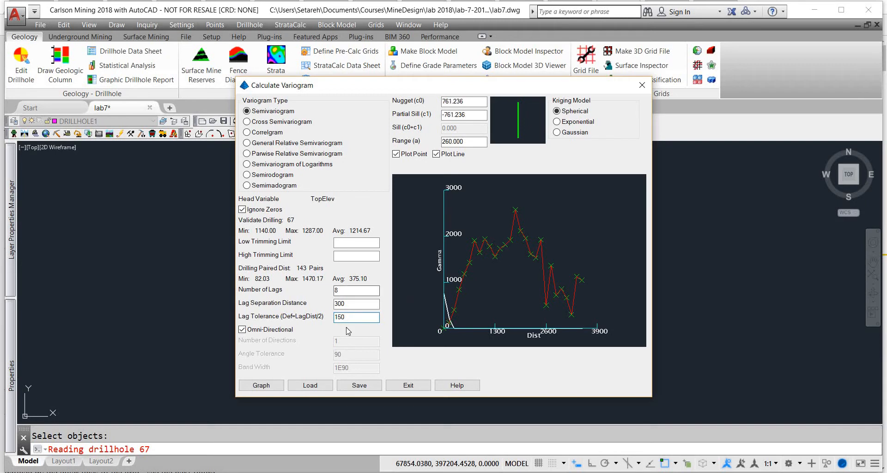
click(259, 387)
click(259, 386)
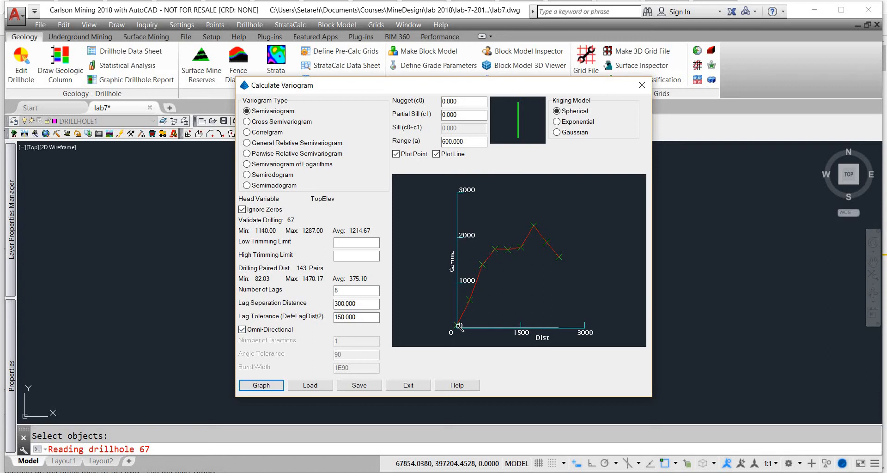
Step: Try fitting the spherical model's sill and range at several points along the semivariogram
mouse_move(457, 325)
mouse_down()
mouse_move(475, 270)
mouse_move(452, 328)
mouse_move(440, 325)
mouse_up()
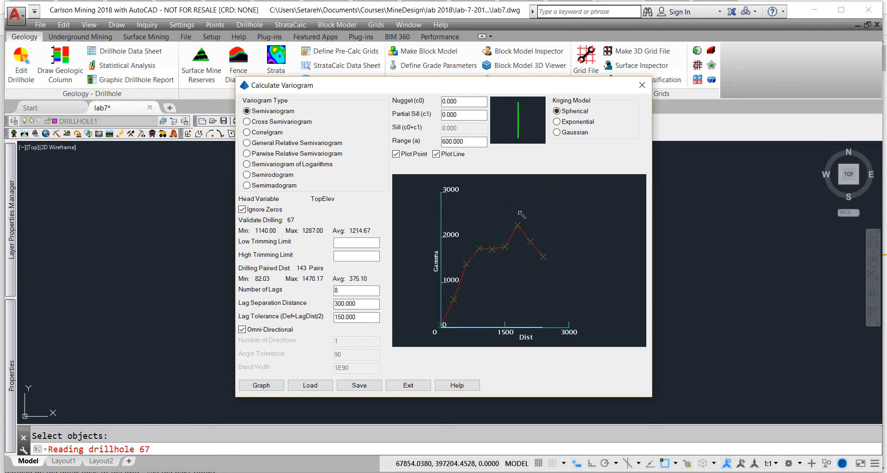
drag(518, 212, 534, 212)
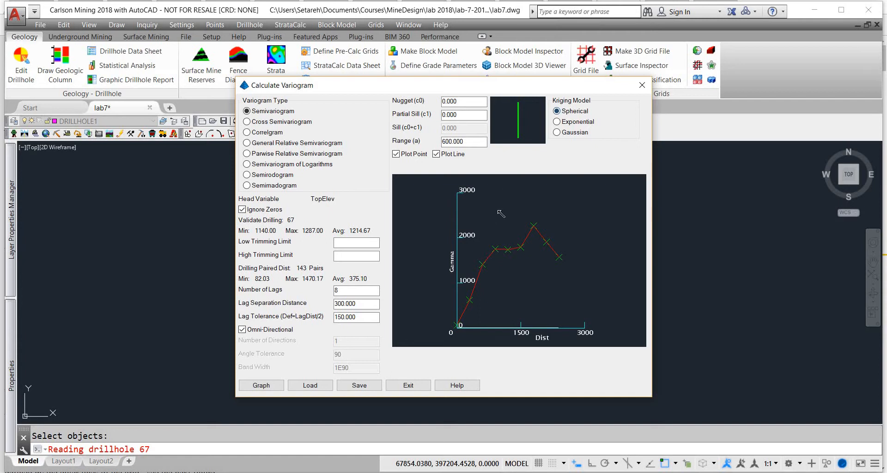
drag(493, 251, 494, 252)
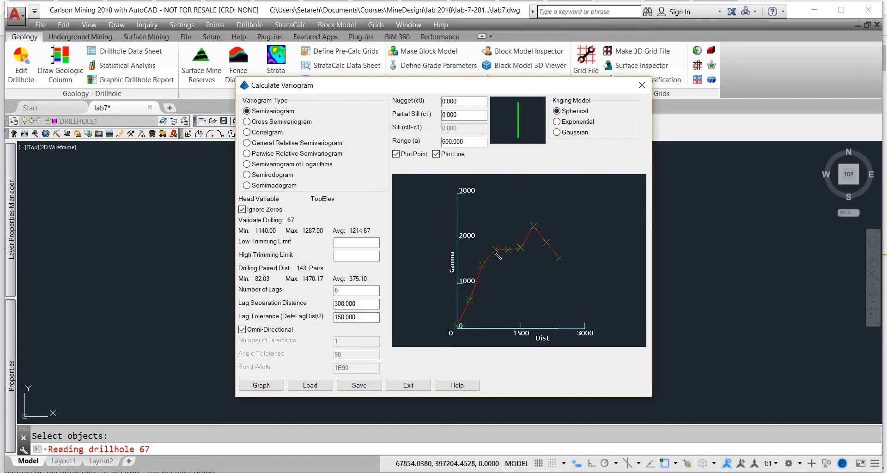
click(494, 251)
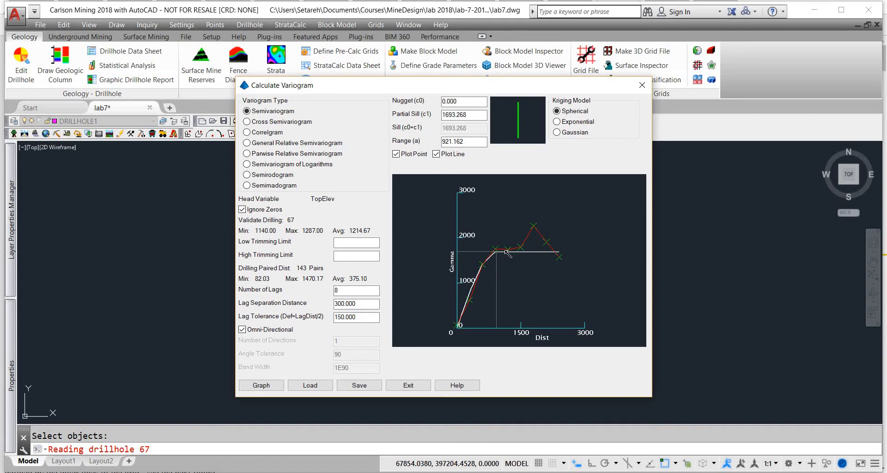
drag(495, 251, 495, 252)
click(506, 239)
click(506, 251)
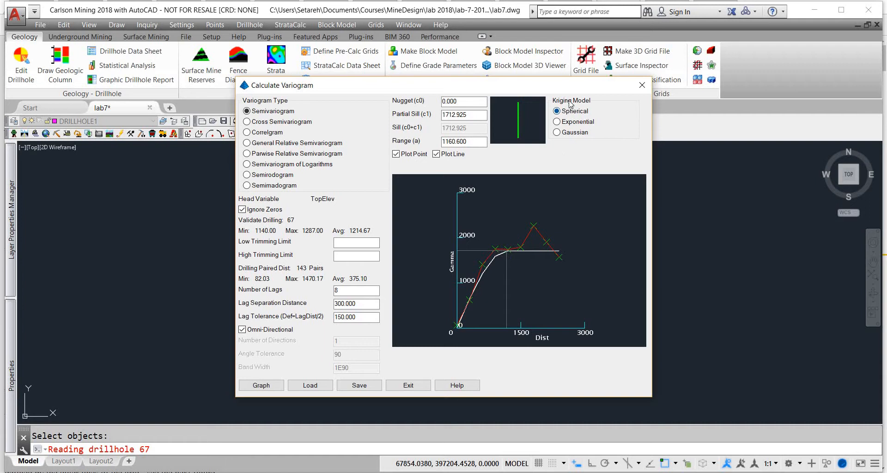
click(496, 250)
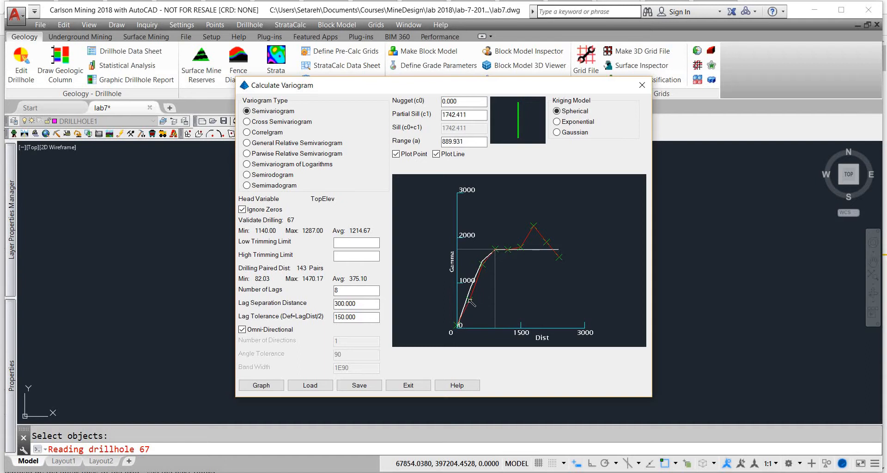
click(470, 299)
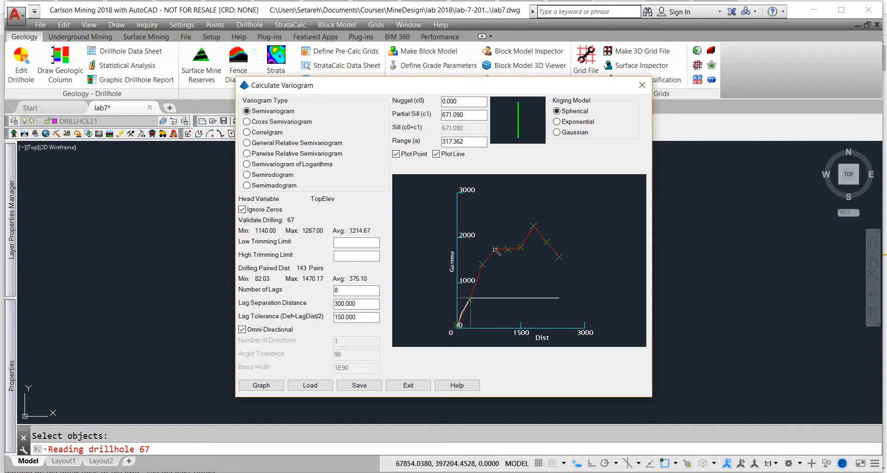
click(498, 250)
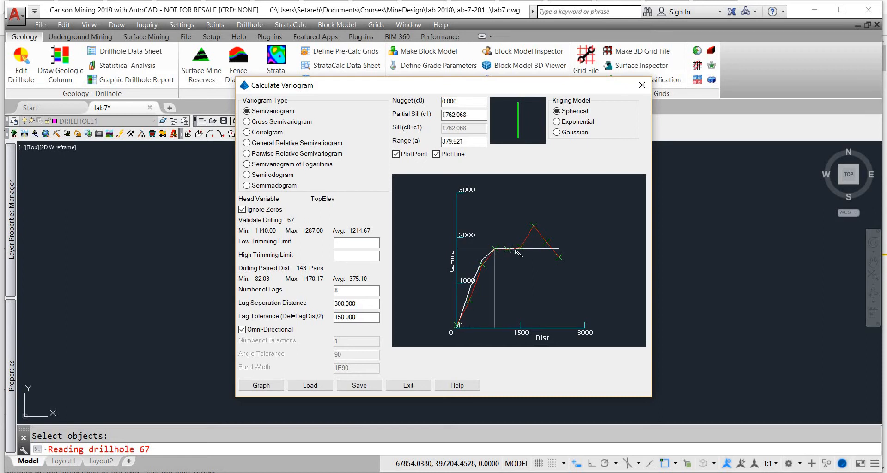
click(517, 250)
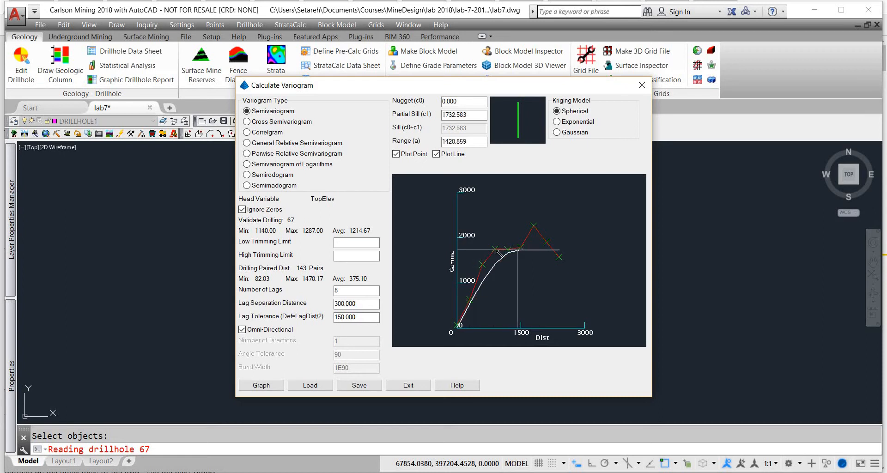
click(498, 250)
Step: Examine the curves near the graph's origin and try a nugget of 50 for the spherical model
scroll(464, 327, up, 2)
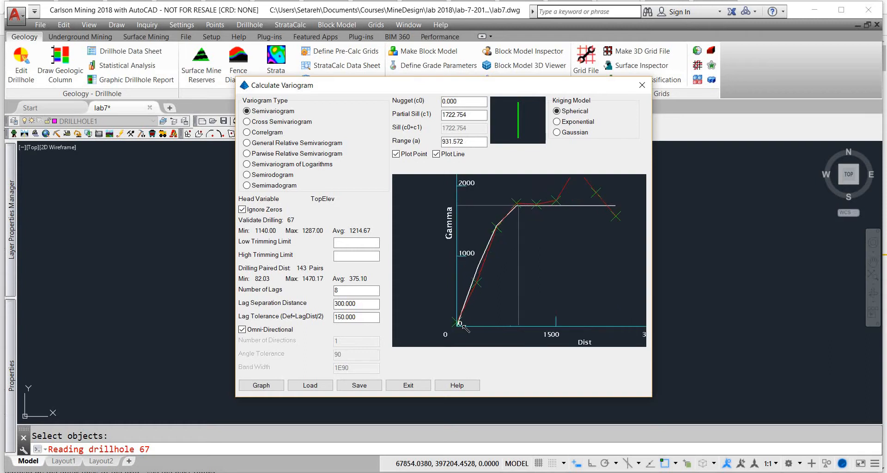
scroll(463, 327, up, 4)
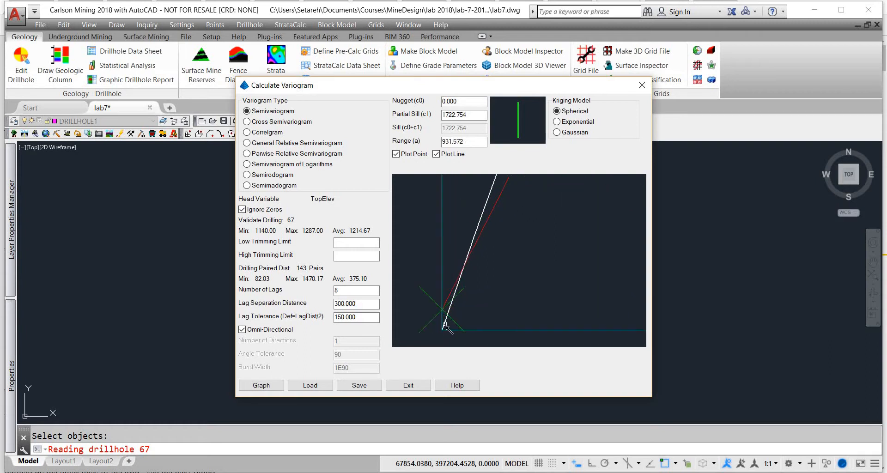
scroll(440, 332, up, 2)
scroll(439, 325, down, 2)
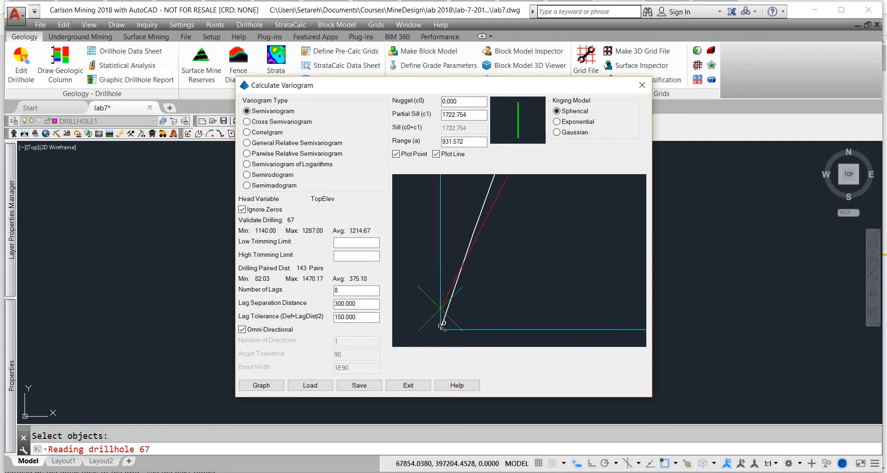
scroll(442, 328, down, 2)
scroll(465, 326, up, 1)
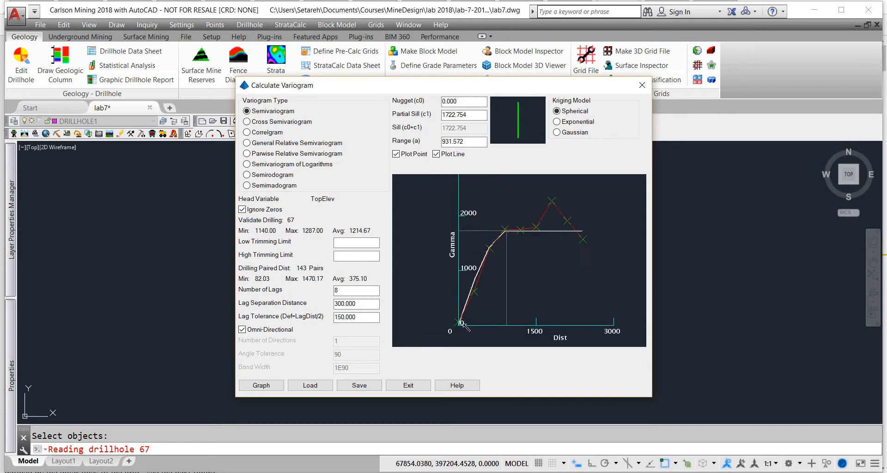
scroll(465, 327, up, 2)
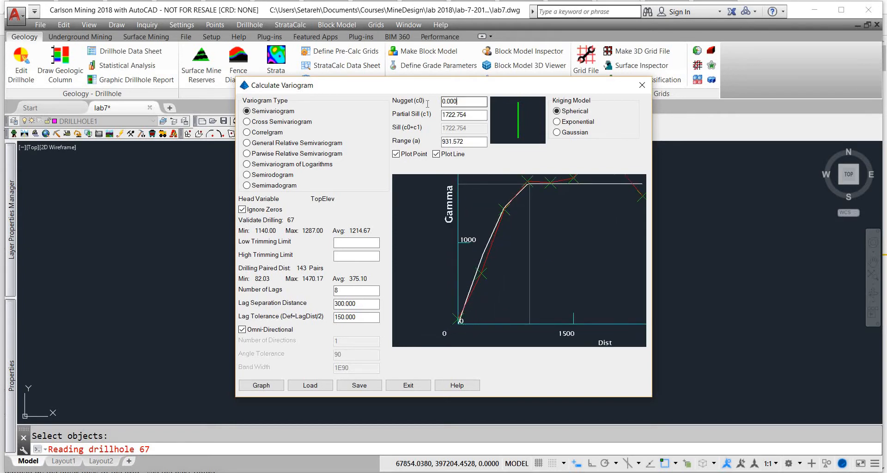
drag(462, 101, 420, 105)
text(50)
scroll(462, 329, down, 2)
scroll(451, 329, up, 5)
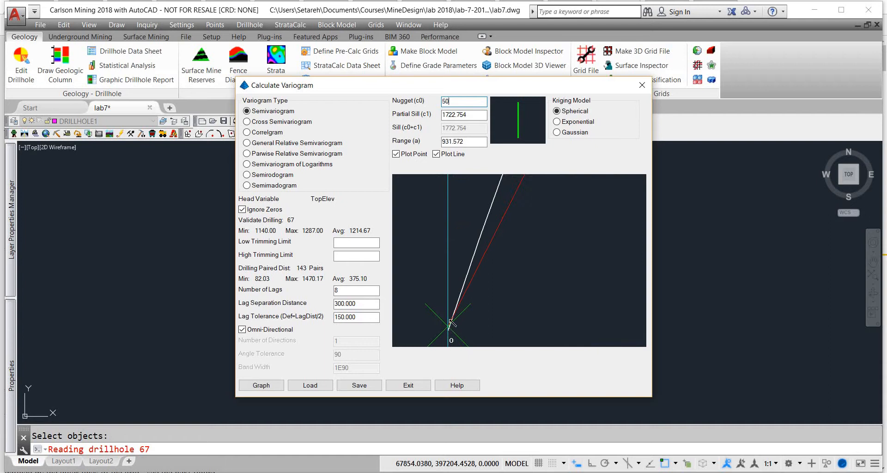
scroll(452, 327, down, 5)
scroll(475, 293, up, 3)
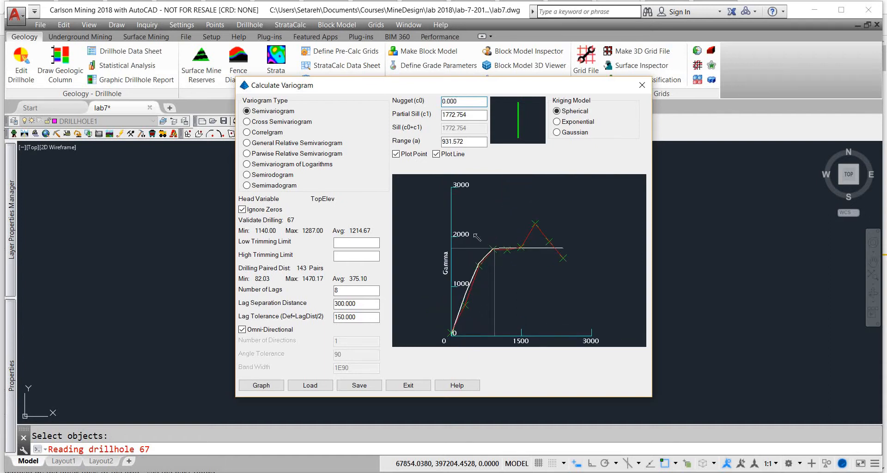
scroll(454, 336, up, 6)
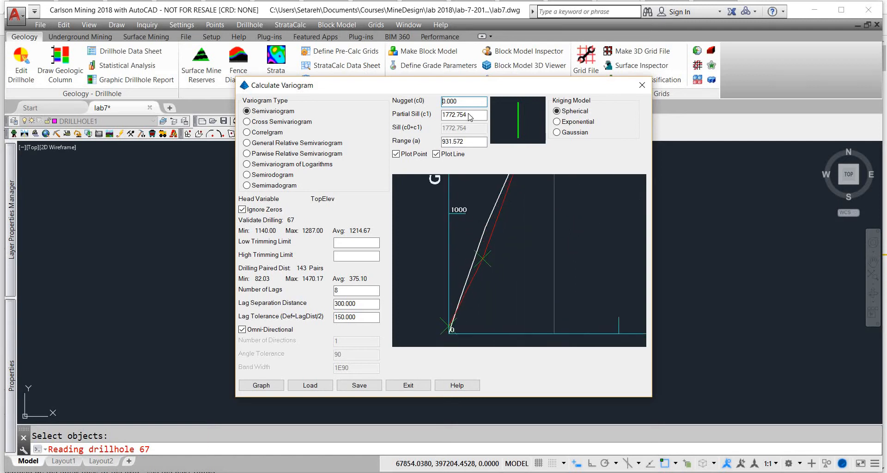
Step: Set the nugget to 50 and refit the spherical model at the start of the plateau, with a range of about 973
drag(462, 102, 406, 107)
text(50)
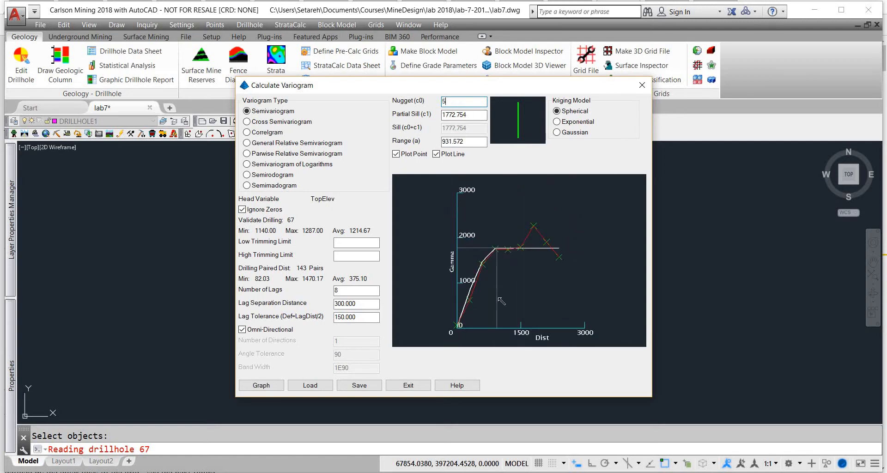
click(508, 249)
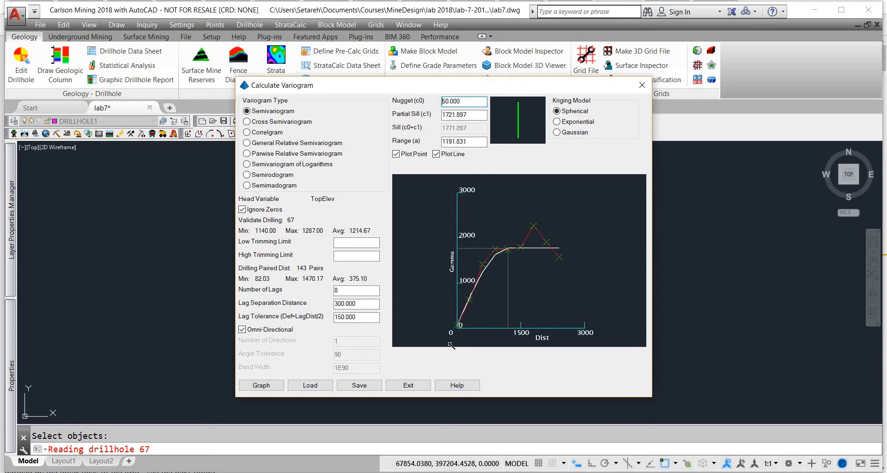
scroll(450, 341, up, 3)
scroll(452, 341, down, 1)
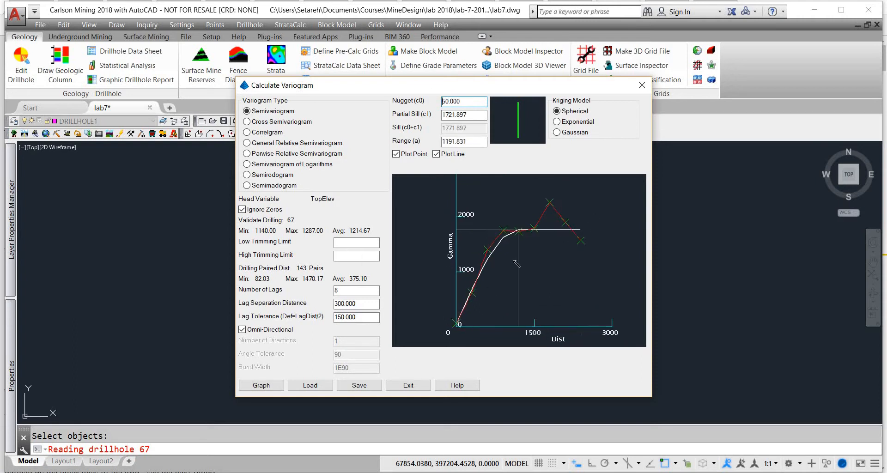
click(500, 232)
click(498, 248)
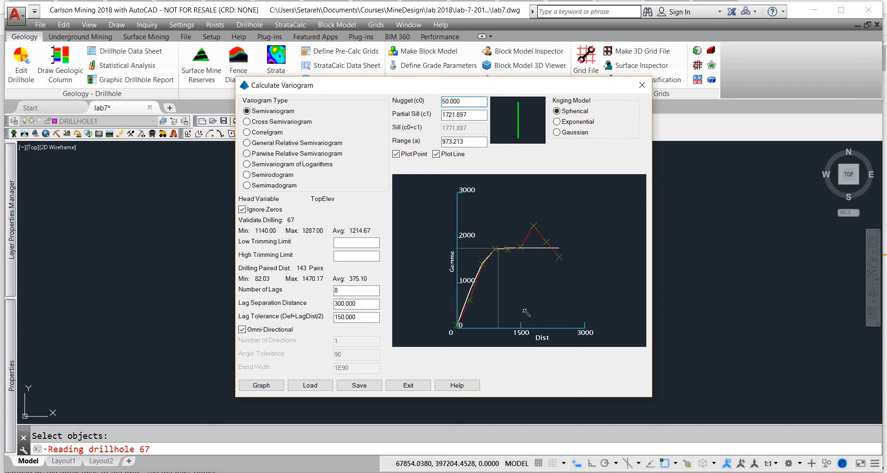
Step: Save the fitted variogram parameters as TOPO_spherical in the Monday folder
click(359, 387)
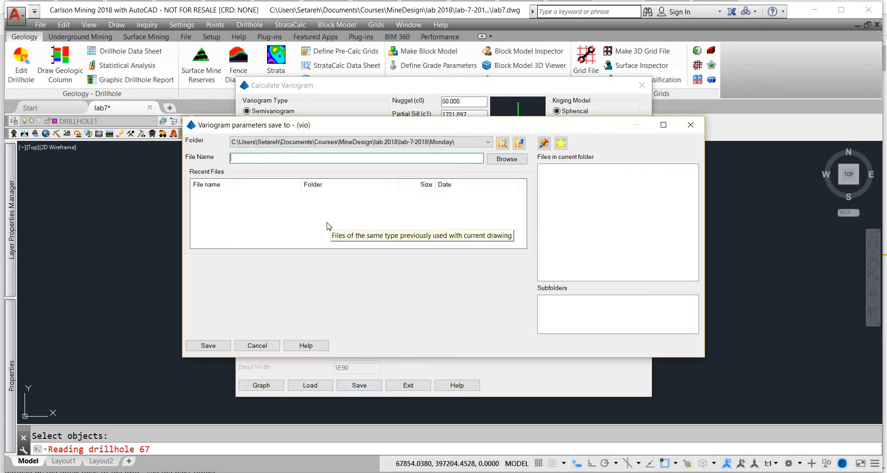
text(TOPO_spherical)
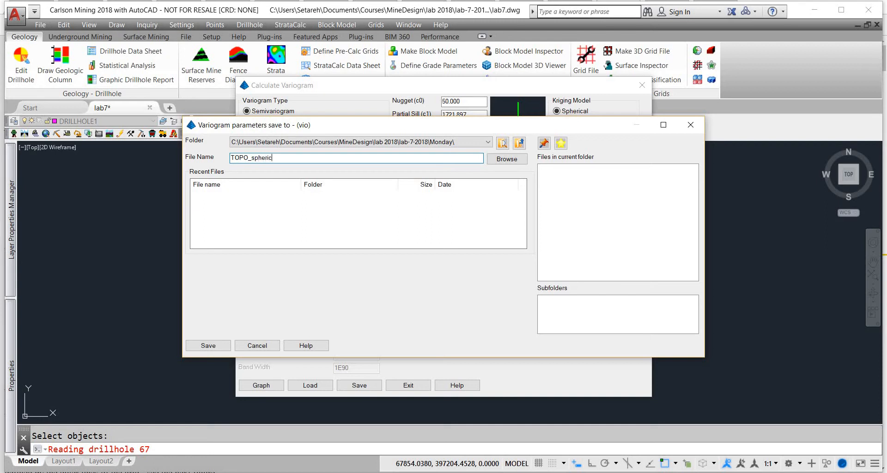
click(218, 347)
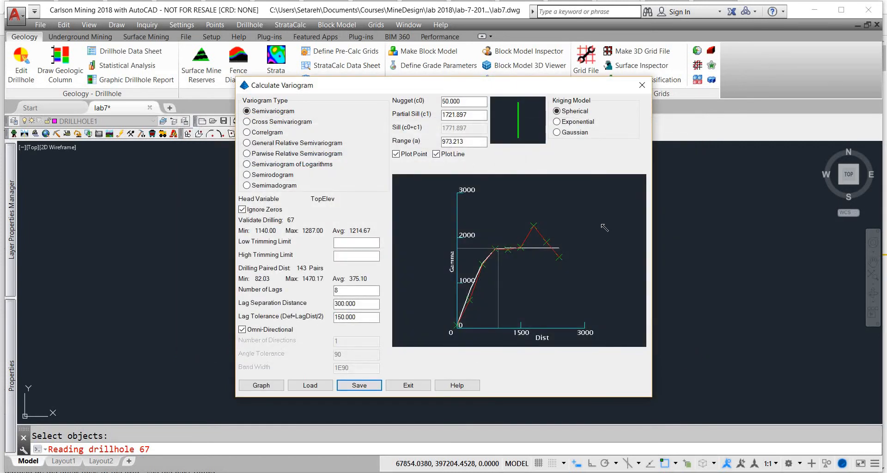
Step: Switch the kriging model to Exponential, try fits near a distance of 1500, and reset the nugget to 0 at the graph's origin
click(578, 123)
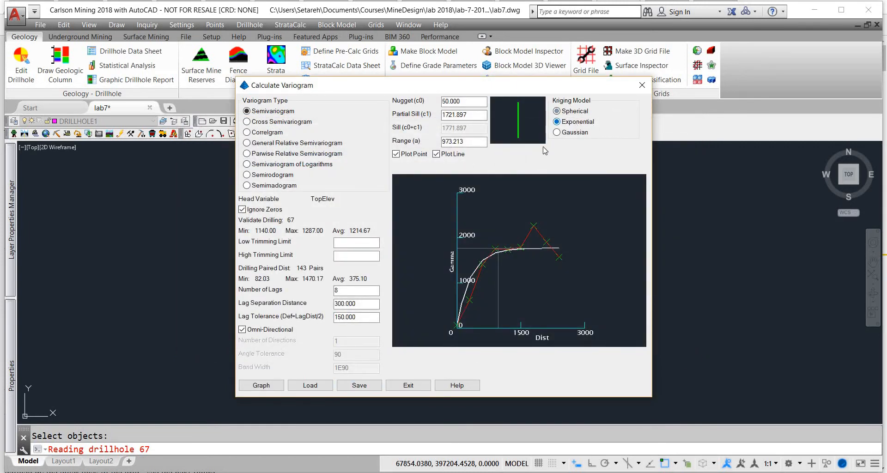
click(524, 250)
click(520, 249)
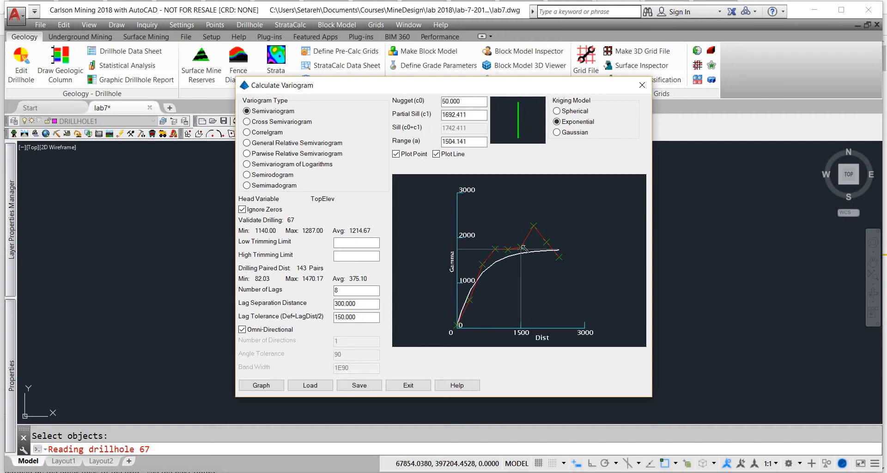
click(521, 248)
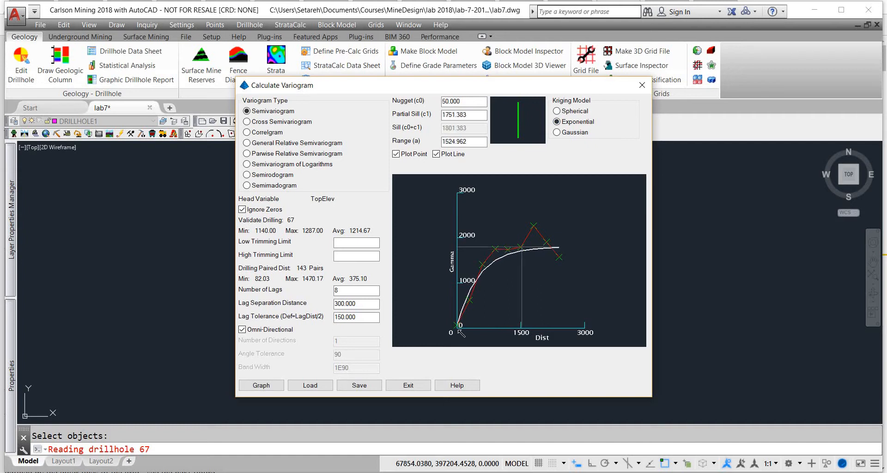
click(458, 329)
Step: Try fitting the exponential model's sill and range at several points along the semivariogram's plateau and beyond
click(519, 246)
click(511, 248)
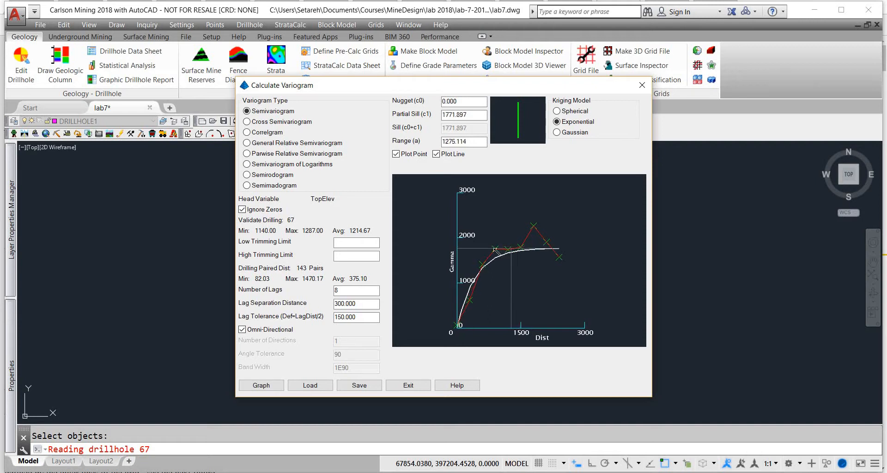
drag(494, 249, 517, 239)
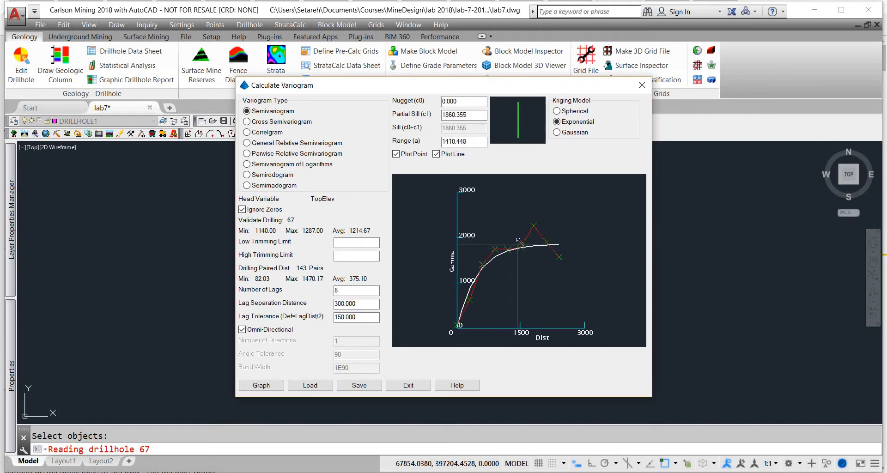
click(517, 238)
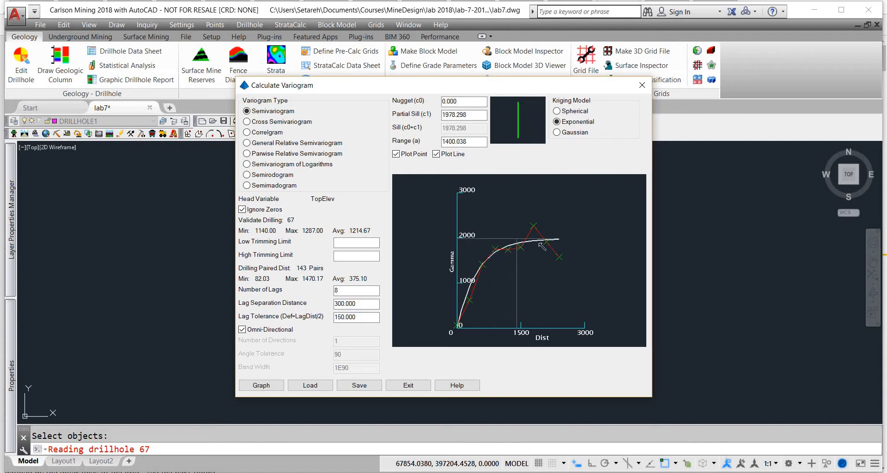
click(553, 247)
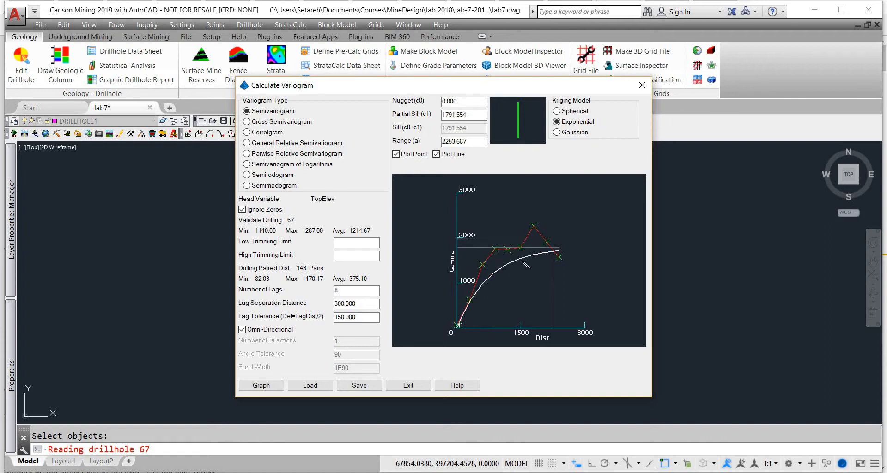
click(521, 247)
click(495, 249)
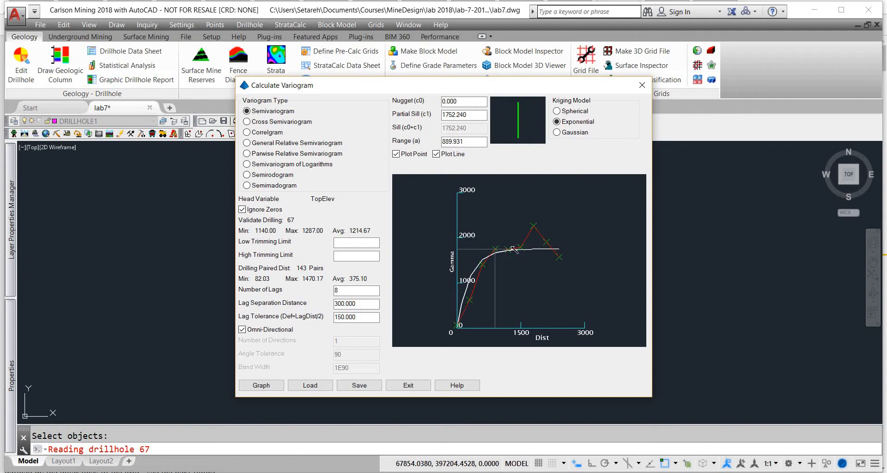
click(514, 247)
click(518, 247)
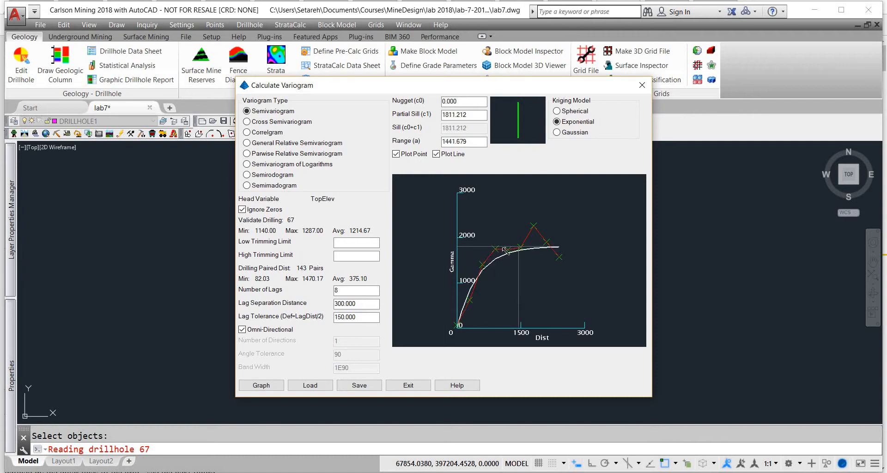
click(496, 248)
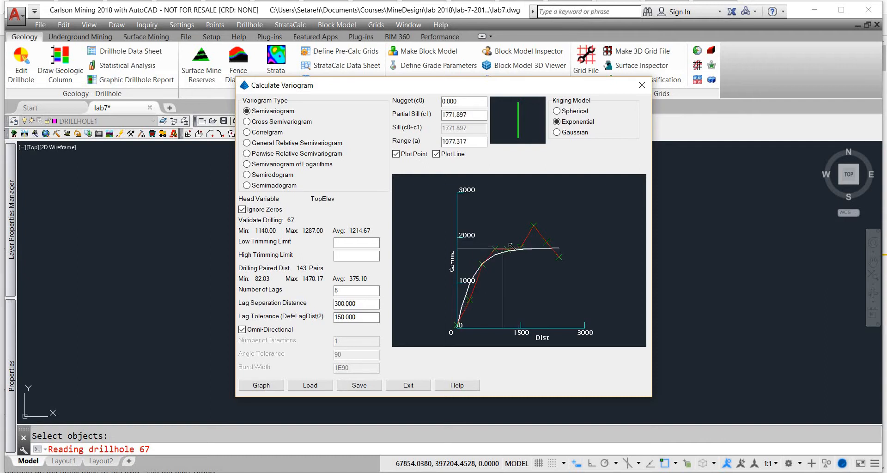
click(545, 241)
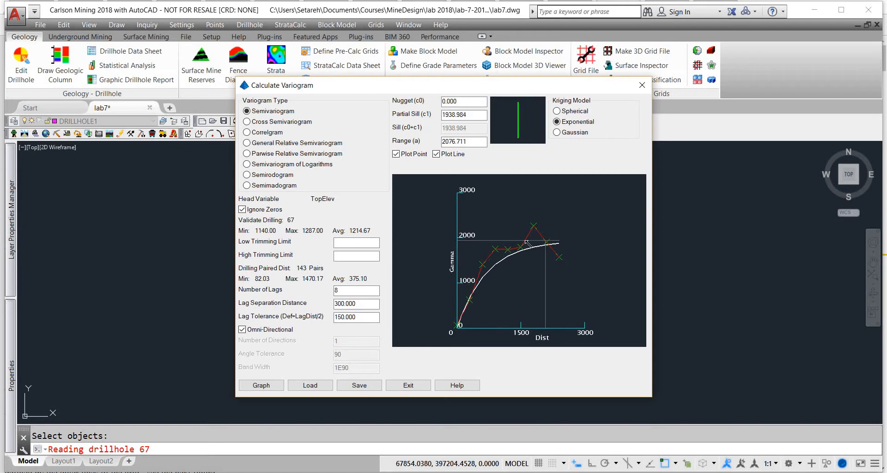
click(493, 251)
click(509, 248)
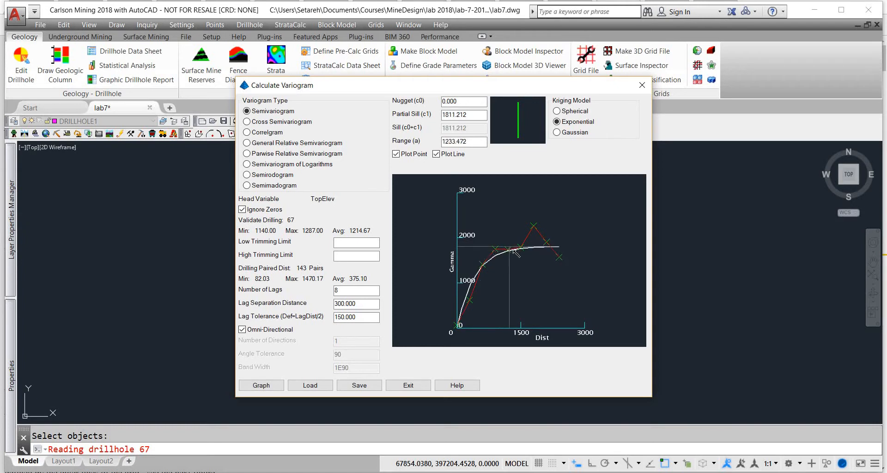
click(505, 250)
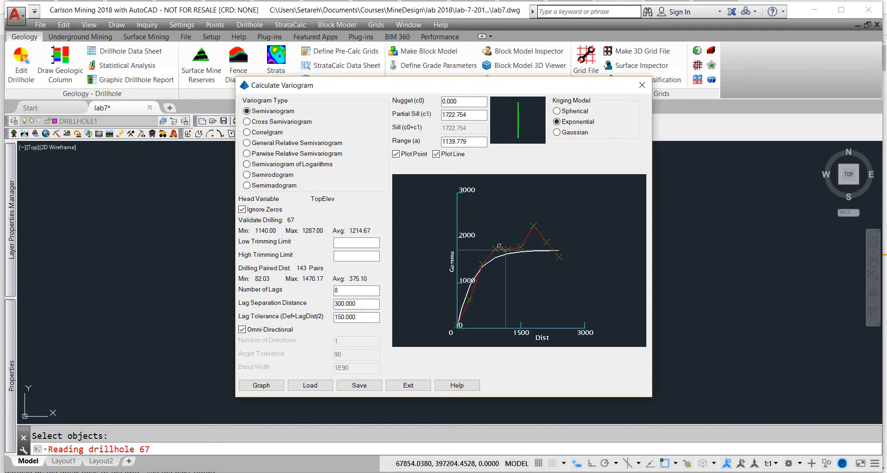
click(501, 243)
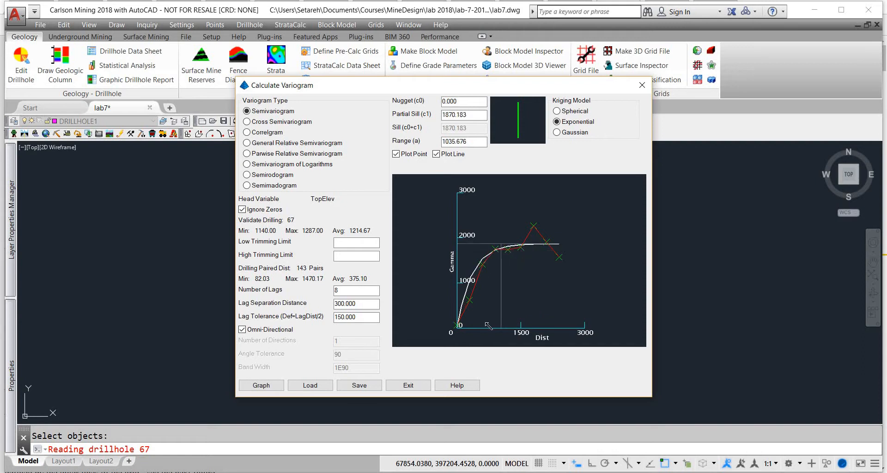
Step: Refit the exponential model just past the plateau's end, with a sill of about 1919 and a range of about 1660
scroll(461, 338, up, 1)
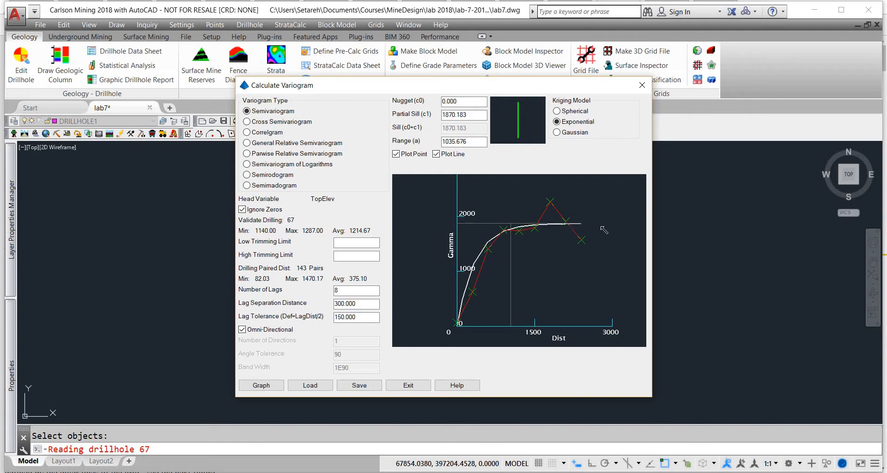
middle_drag(601, 227, 577, 232)
scroll(558, 242, down, 2)
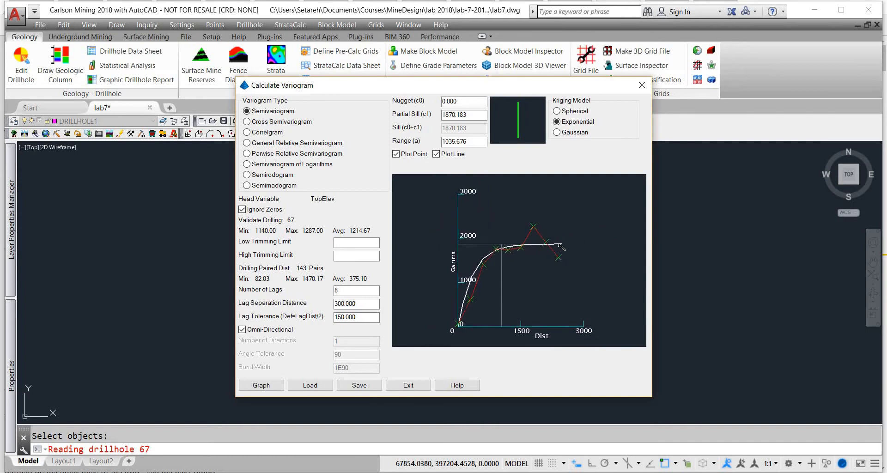
scroll(553, 244, down, 3)
scroll(544, 246, up, 4)
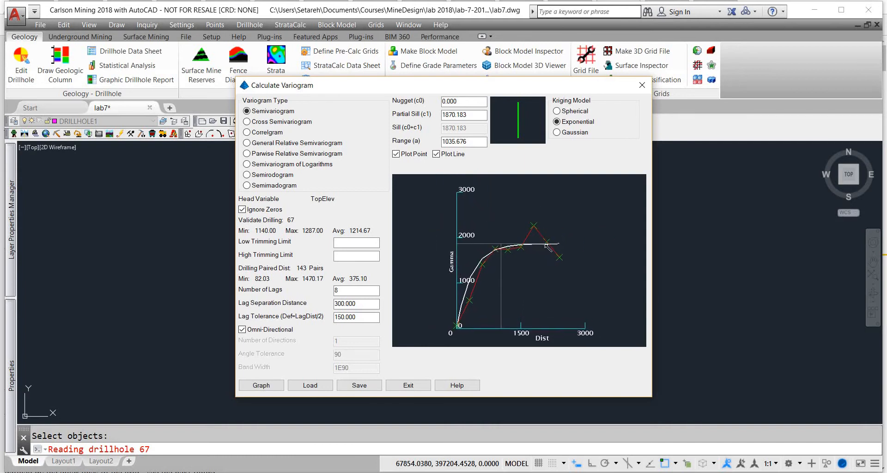
scroll(550, 246, down, 1)
scroll(557, 251, up, 1)
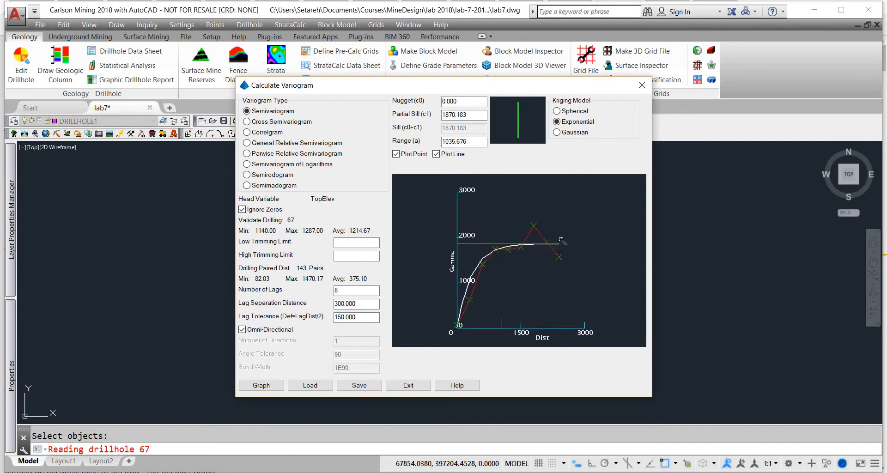
click(538, 250)
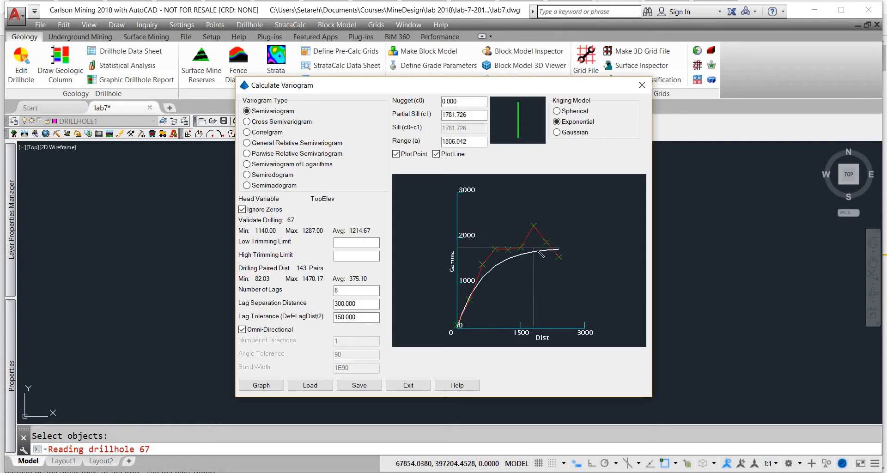
click(510, 249)
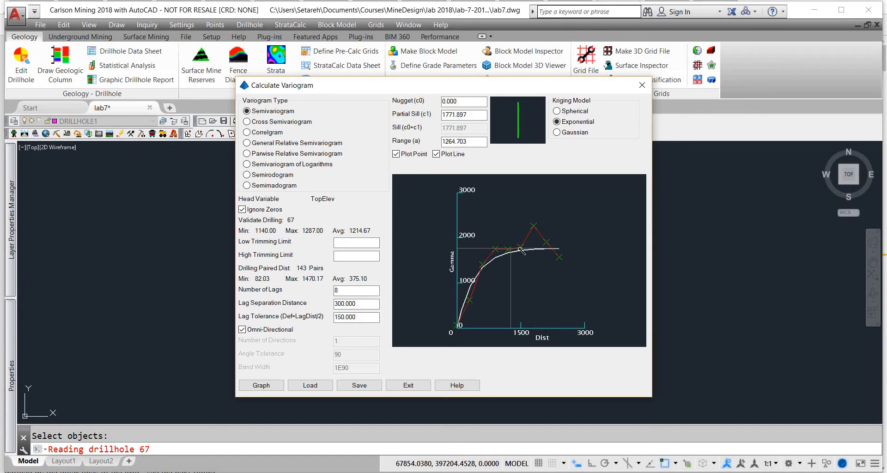
click(518, 248)
click(528, 241)
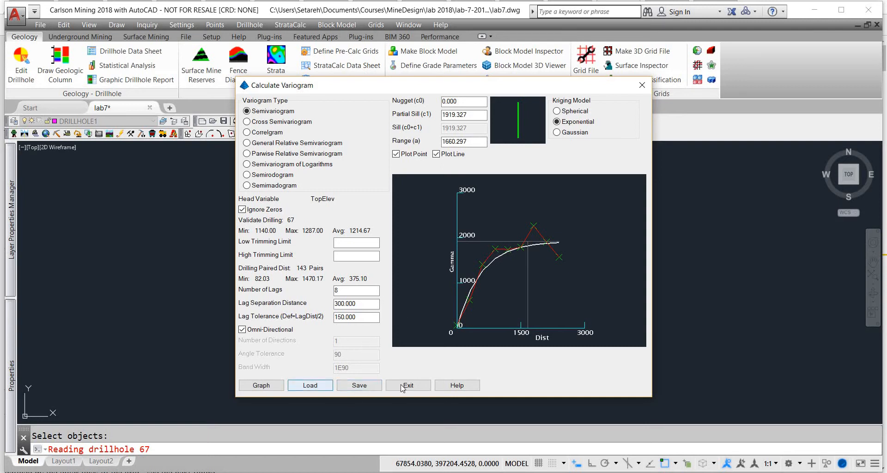
Step: Save the fitted variogram parameters as TOPO_Exponential in the Monday folder
click(348, 388)
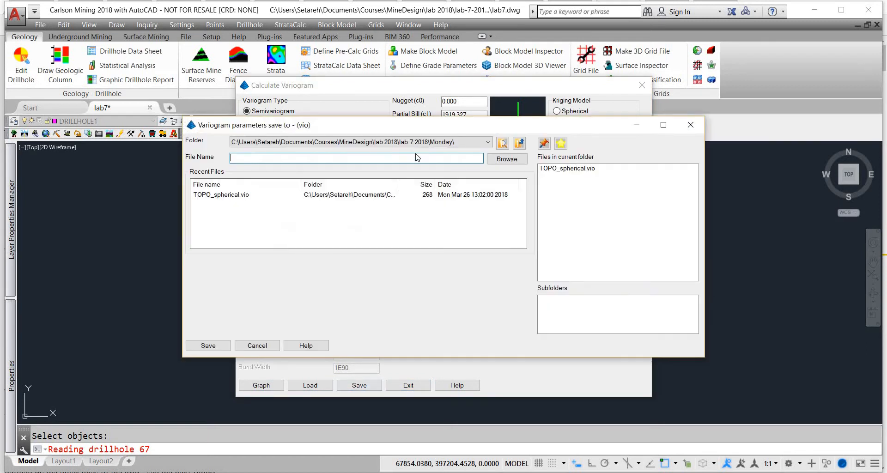
text(TOPO)
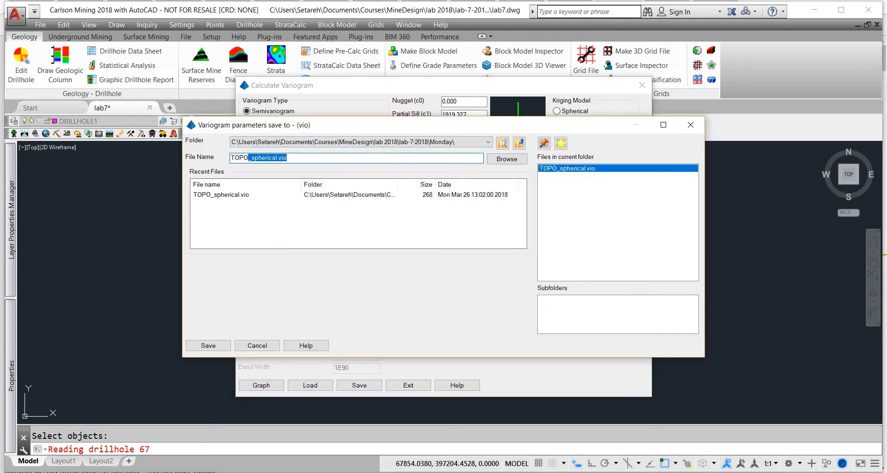
text(_Exponential)
drag(518, 124, 544, 150)
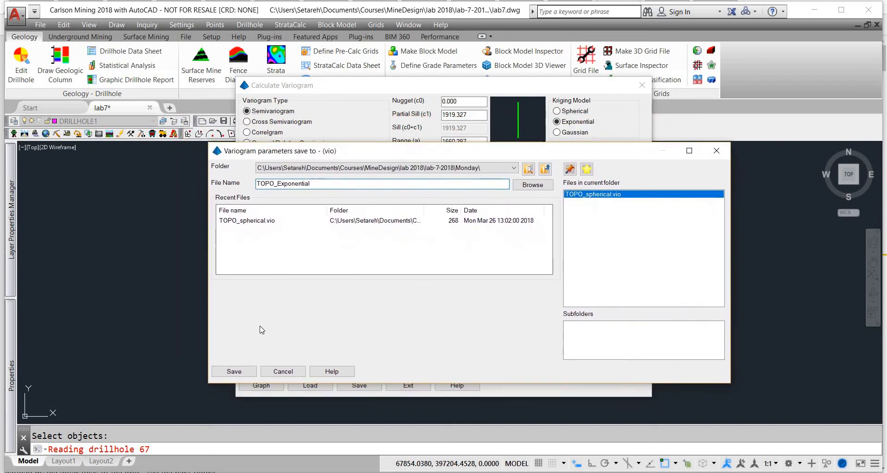
click(230, 371)
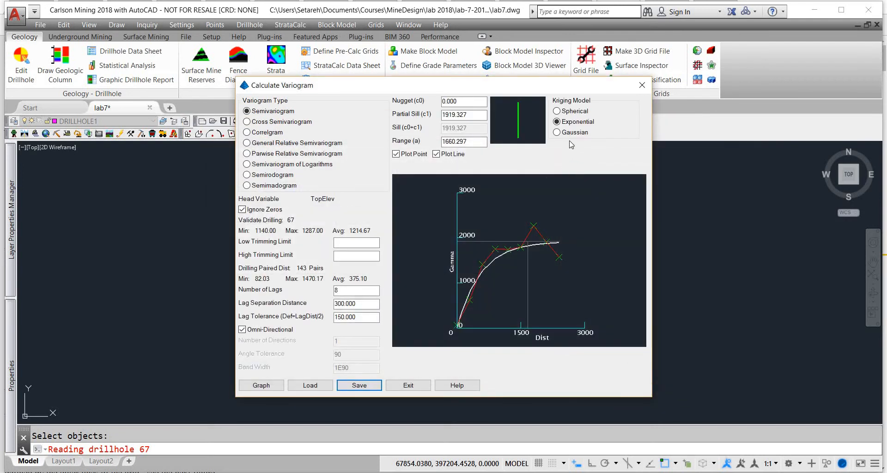
Step: Switch the kriging model to Gaussian and try picking the nugget near the graph's origin, ending at 0
click(567, 133)
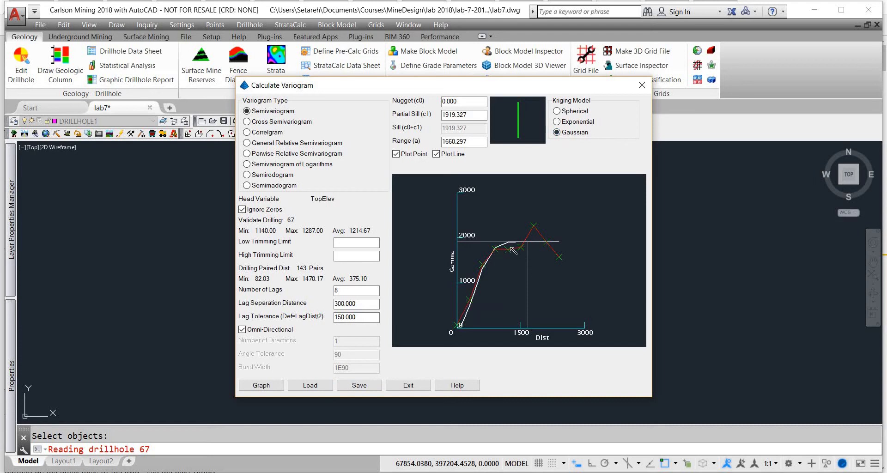
click(457, 323)
click(456, 325)
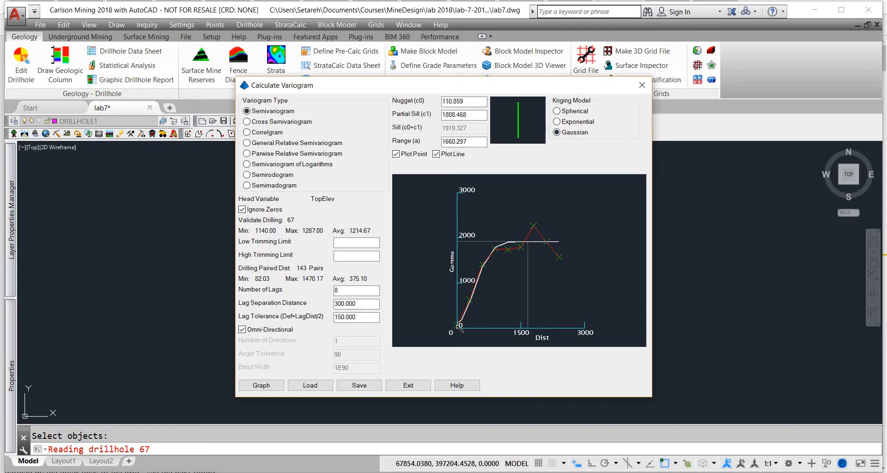
click(457, 328)
Step: Try a nugget of 50 for the Gaussian model and fit it at two points along the plateau
click(463, 101)
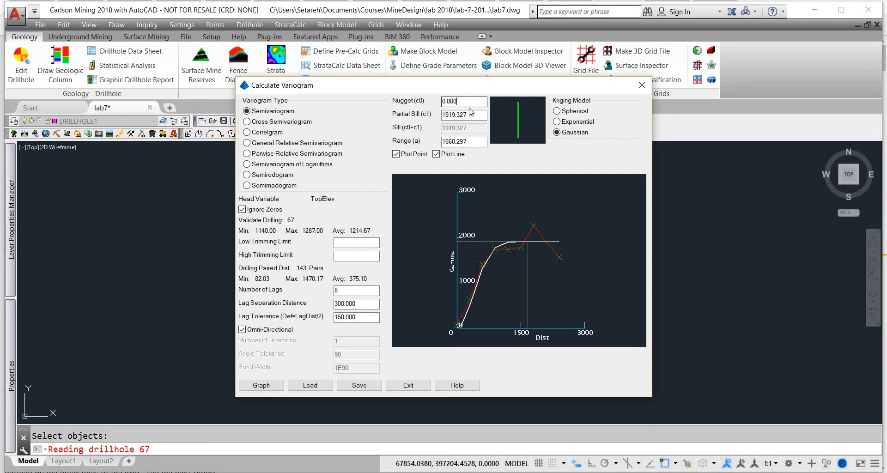
double_click(451, 101)
text(50)
click(517, 249)
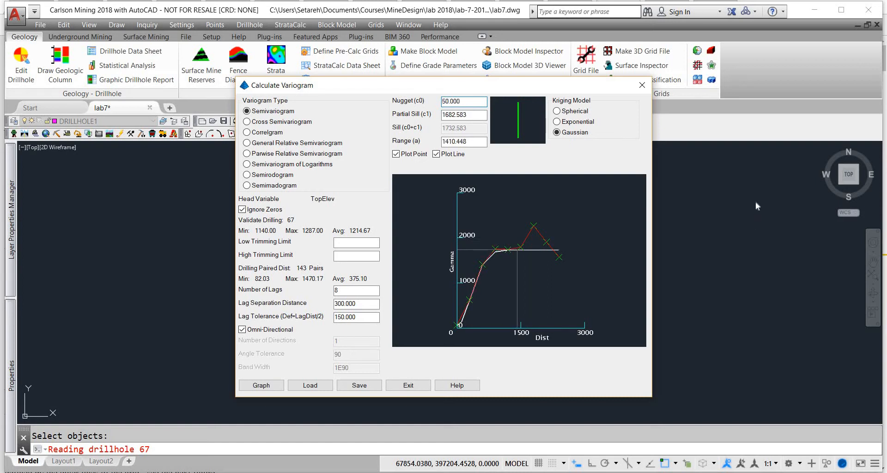
click(496, 250)
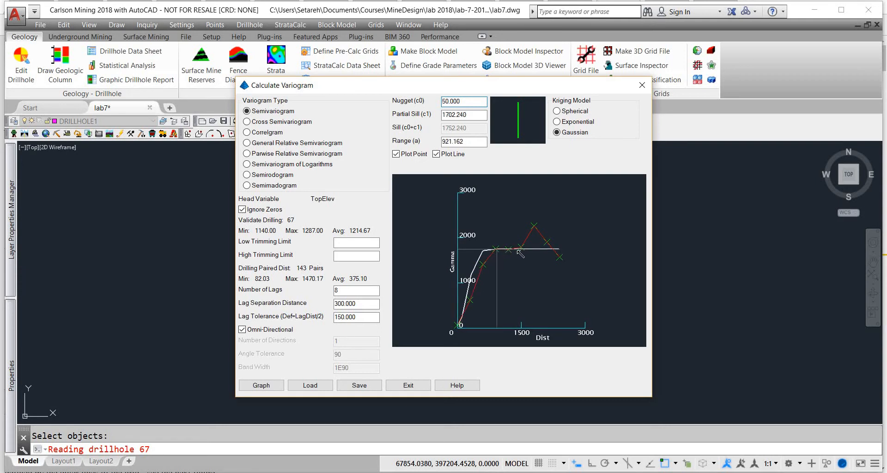
Step: Refit the Gaussian model near the plateau's end with a range of about 1431, and set the nugget to 40
click(520, 249)
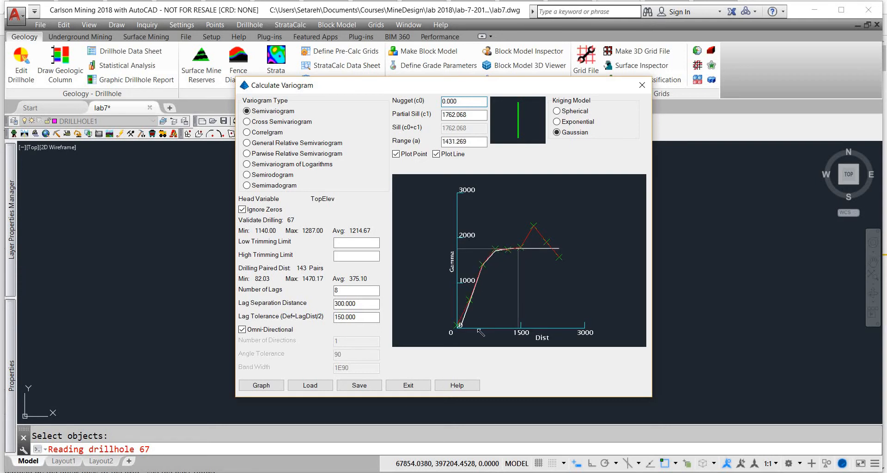
drag(467, 101, 390, 102)
text(40)
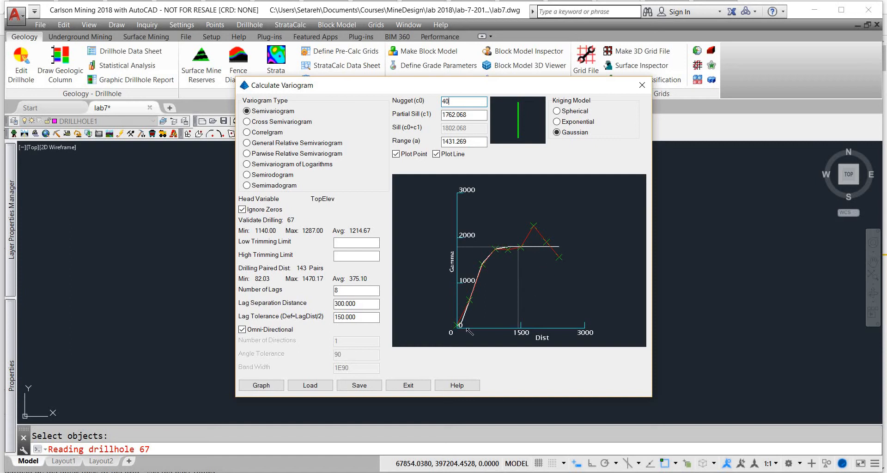
Step: Save the Gaussian variogram parameters as TOPO_gaussian in the Monday folder and leave the variogram calculation
click(370, 386)
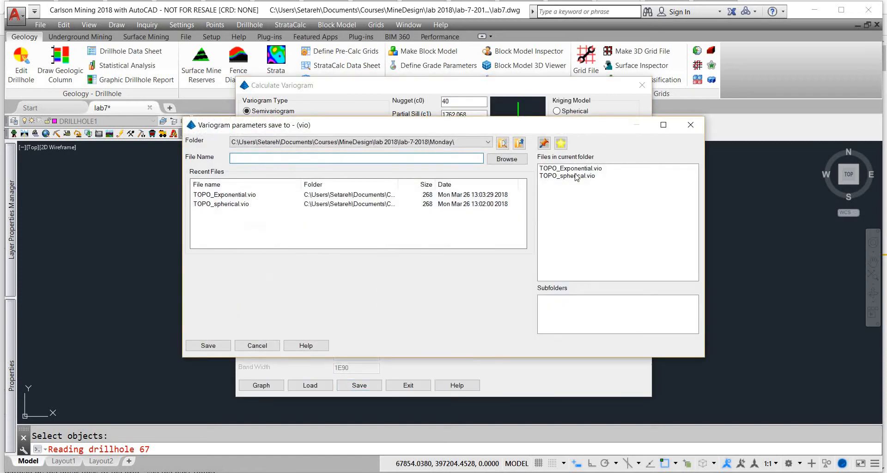
click(578, 177)
double_click(270, 157)
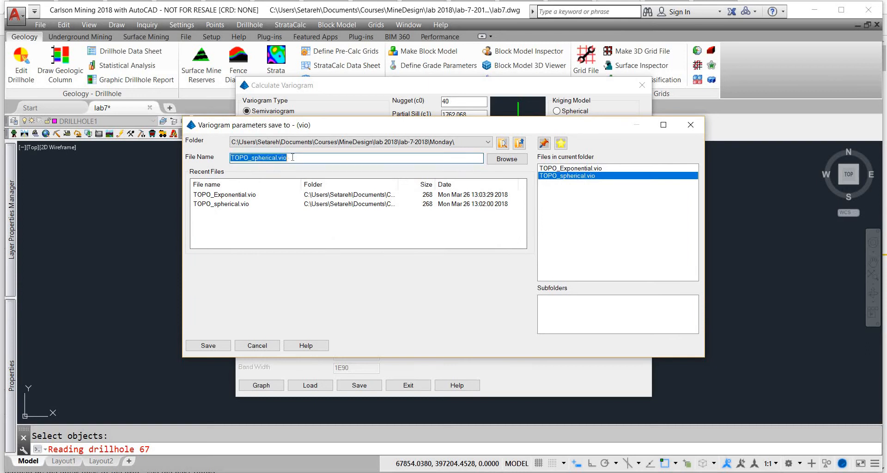
click(253, 162)
key(shift+End)
drag(253, 163, 251, 163)
text(g)
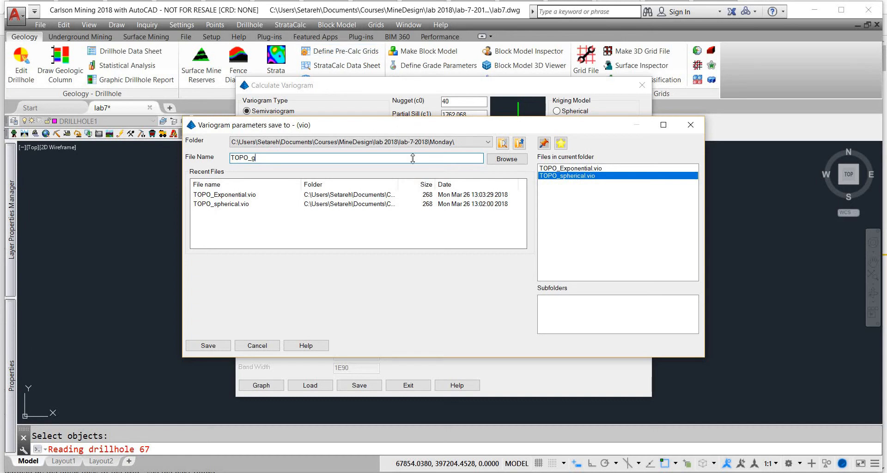
drag(429, 130, 460, 172)
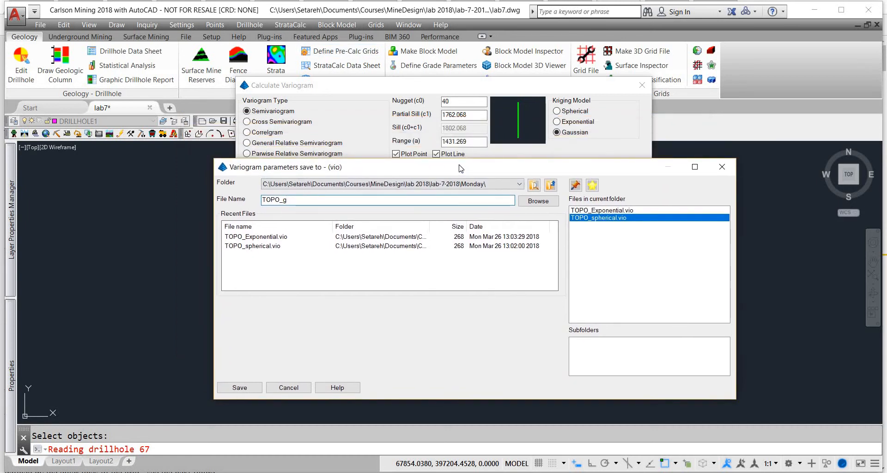
text(aussian)
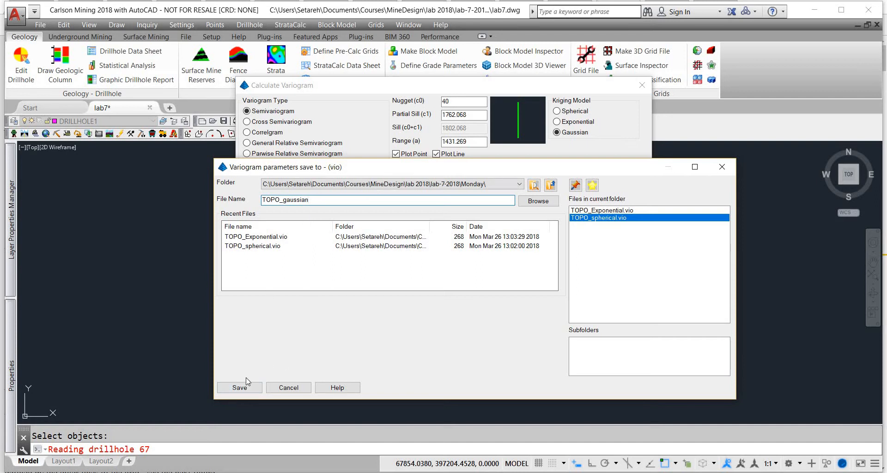
click(240, 388)
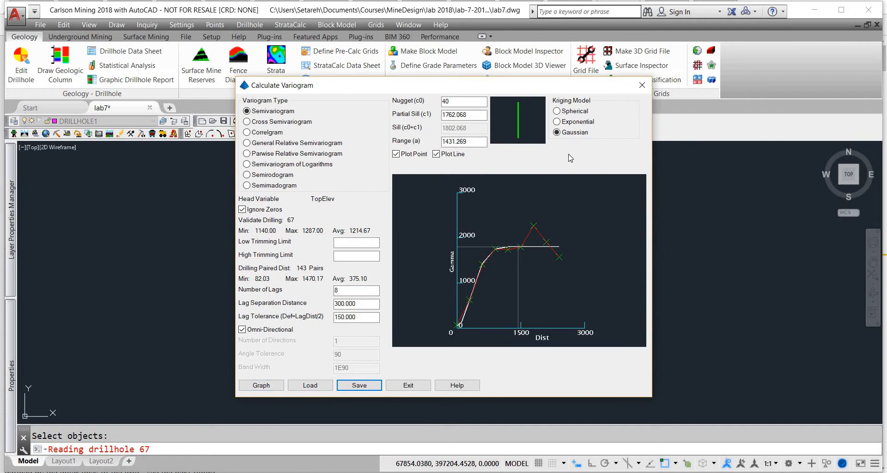
click(414, 387)
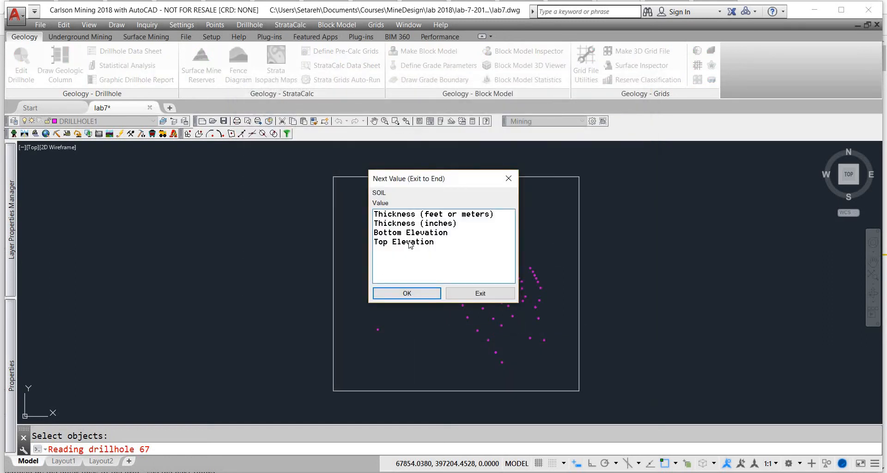
click(470, 293)
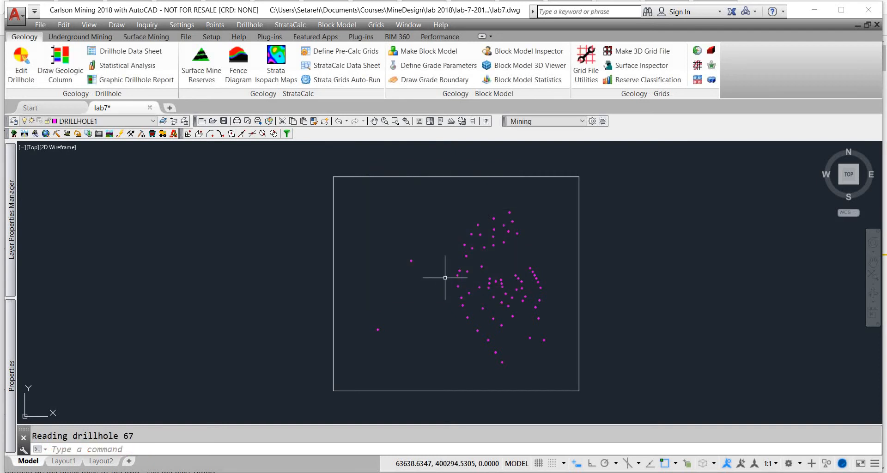
Step: Start a 3D grid file from screen entities with Kriging as the modeling method
click(383, 27)
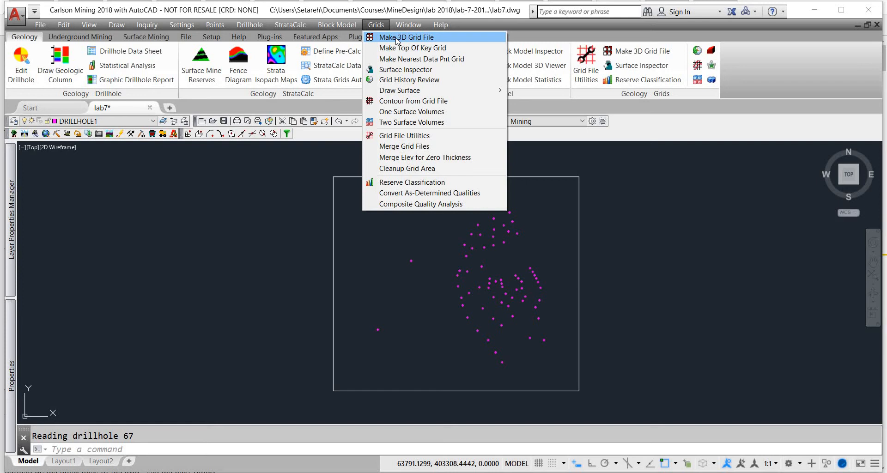
click(396, 38)
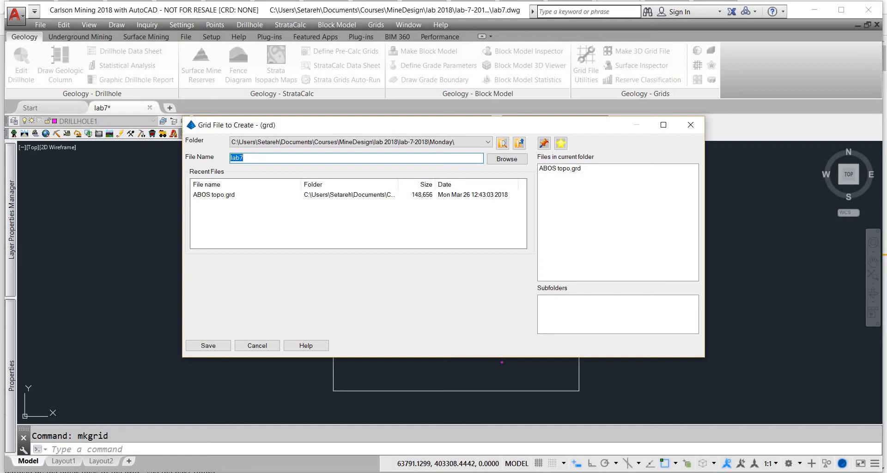
text(Krgg)
key(BackSpace)
key(BackSpace)
click(207, 345)
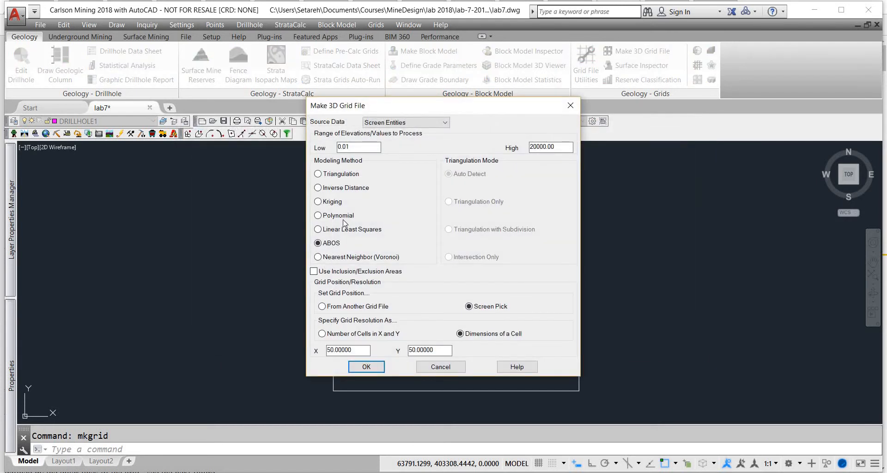
click(322, 204)
click(367, 366)
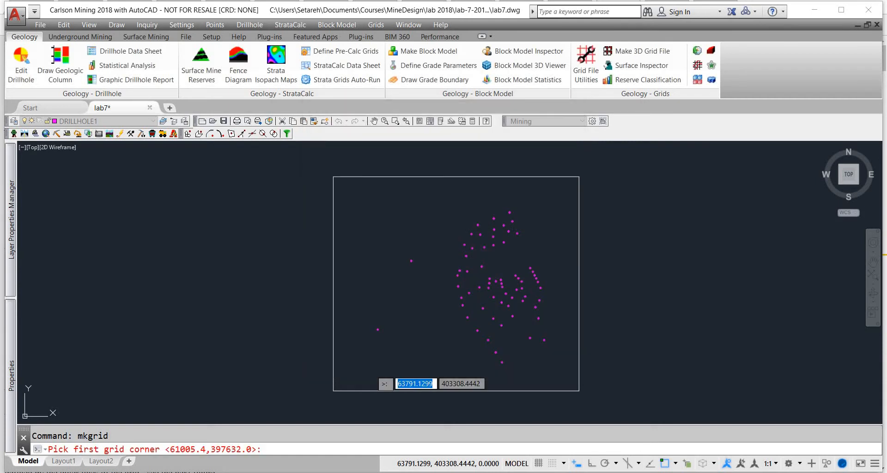
click(333, 390)
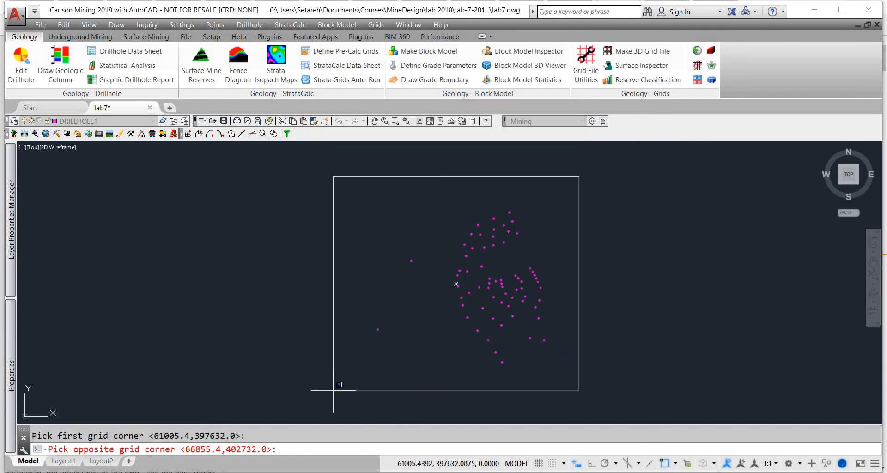
click(579, 176)
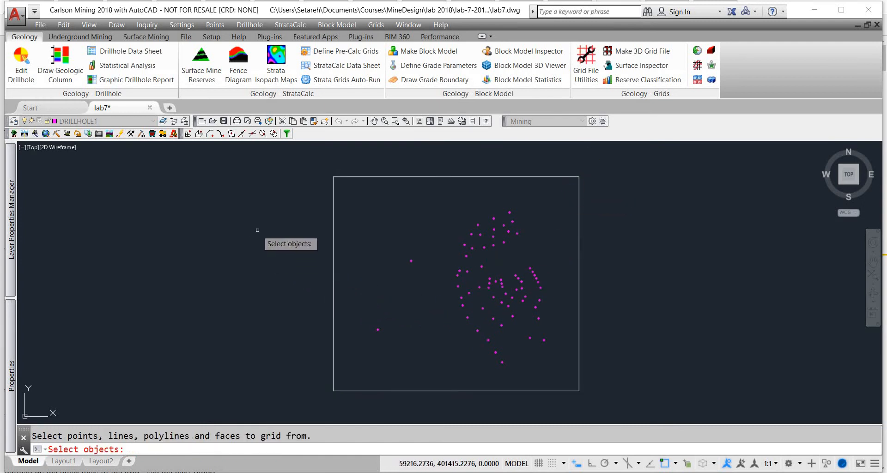
key(Return)
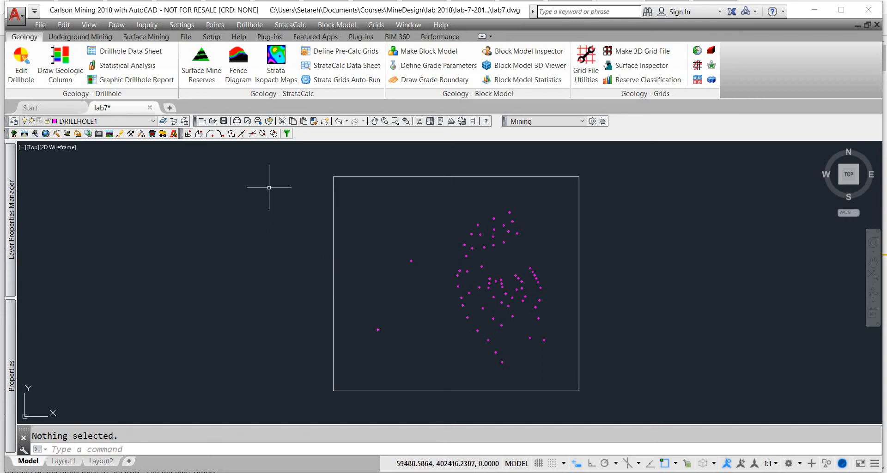
click(287, 170)
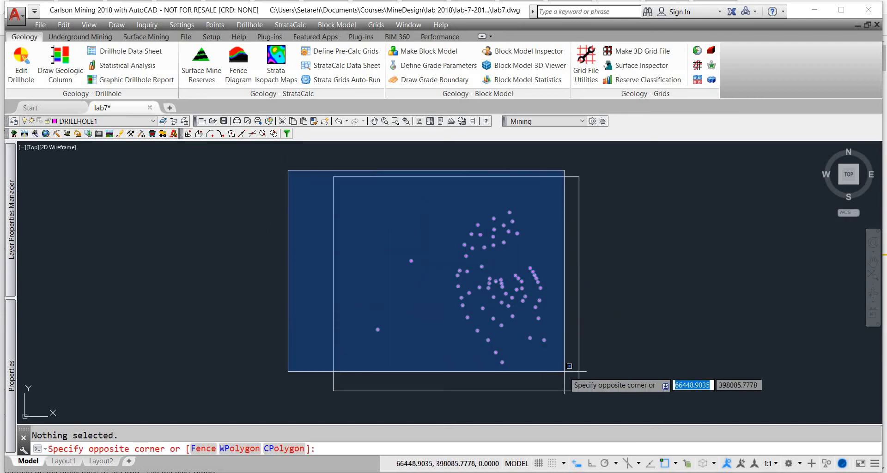
key(Return)
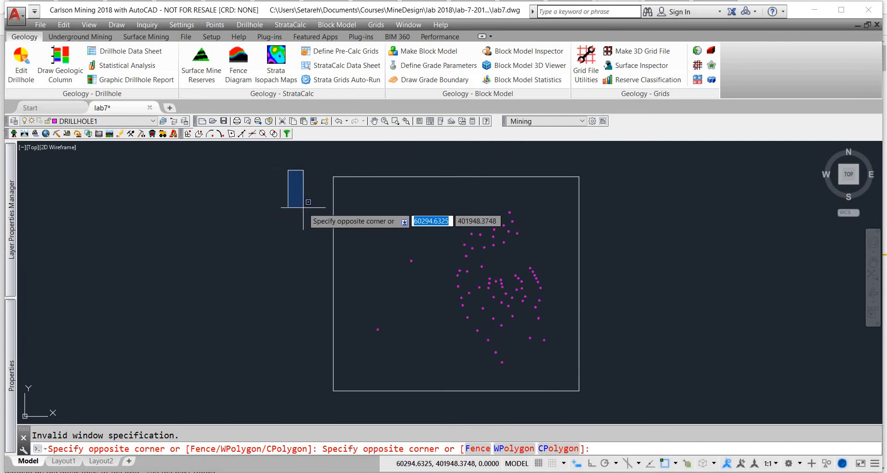
key(Escape)
Step: Start another 3D grid file named "krigging_spherical topo" in the Monday folder, using Kriging and 50 by 50 cells
right_click(298, 189)
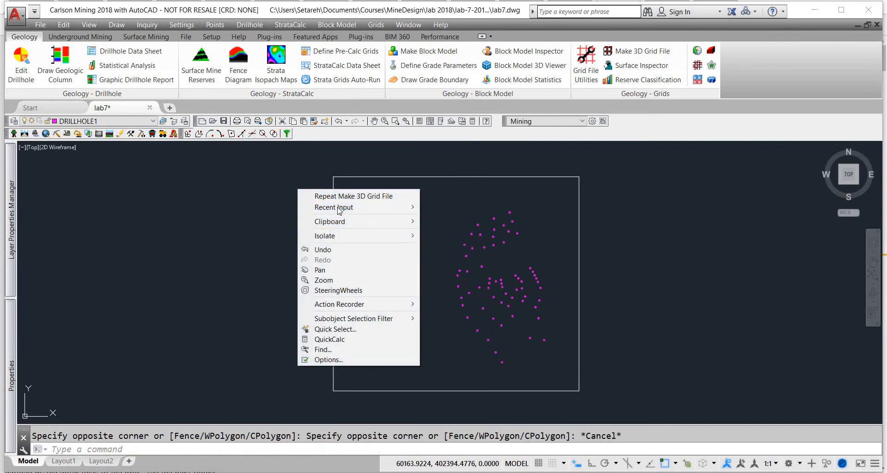
click(354, 196)
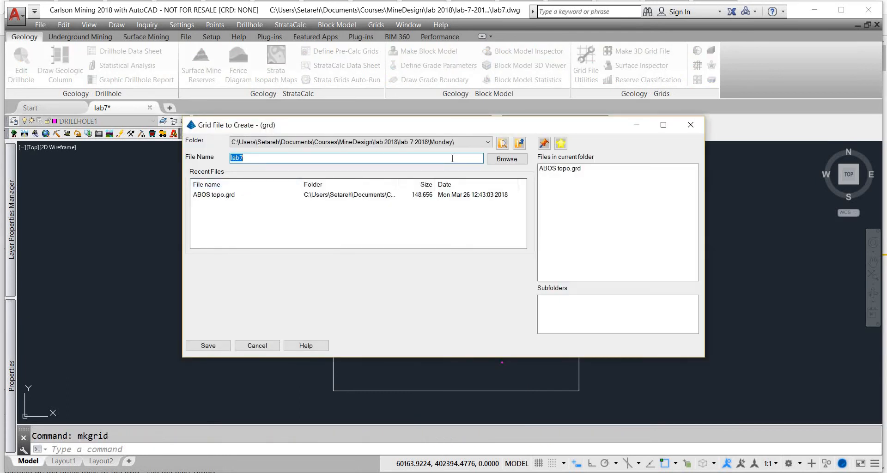
text(kriging_spherical t)
text(opo)
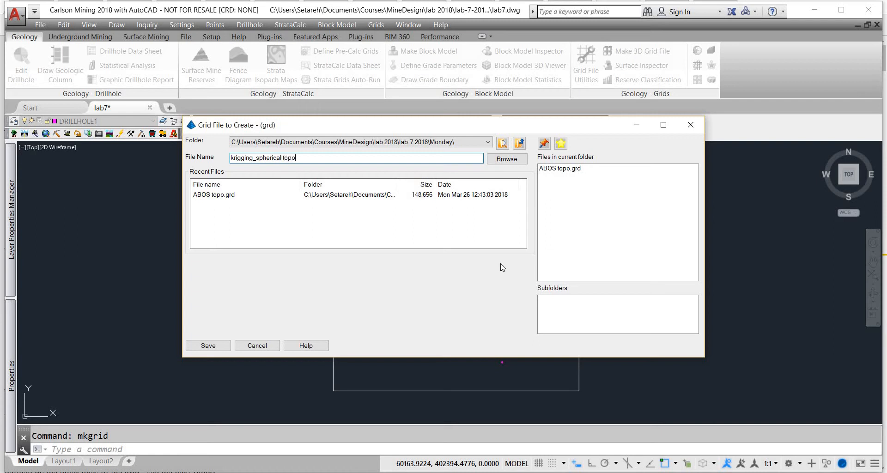
click(229, 345)
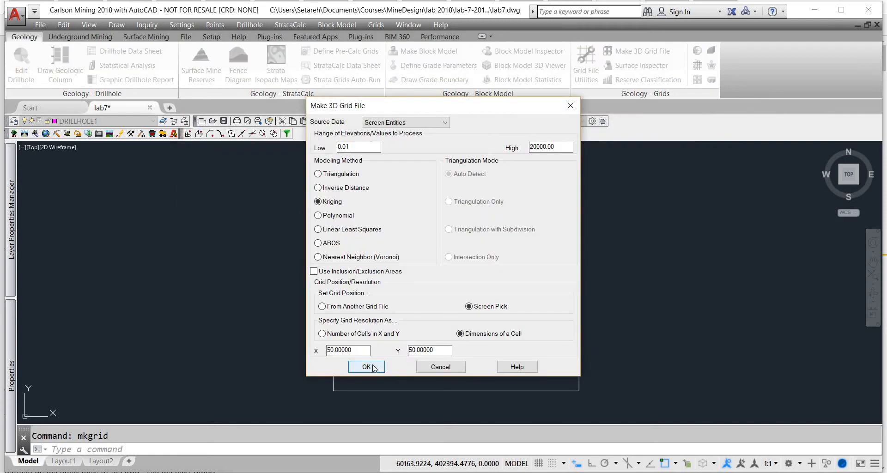
click(366, 366)
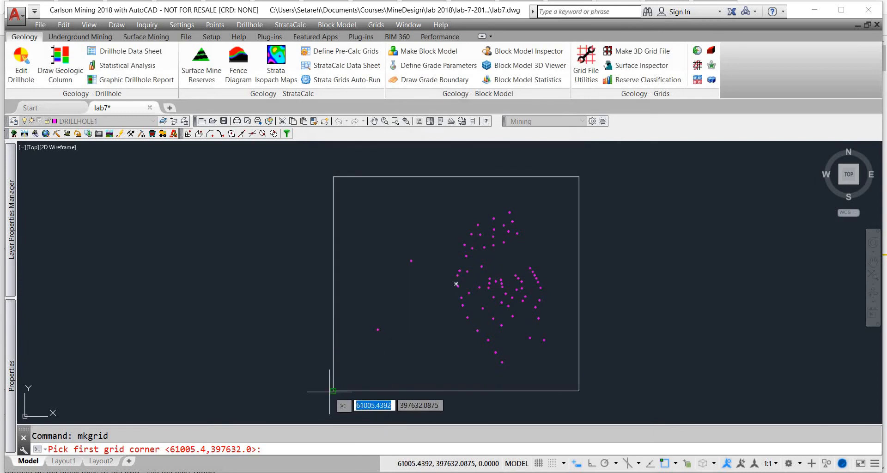
Step: Span the grid between the boundary rectangle's lower-left and upper-right corners, and select the rectangle with all drillhole points as source data
click(331, 391)
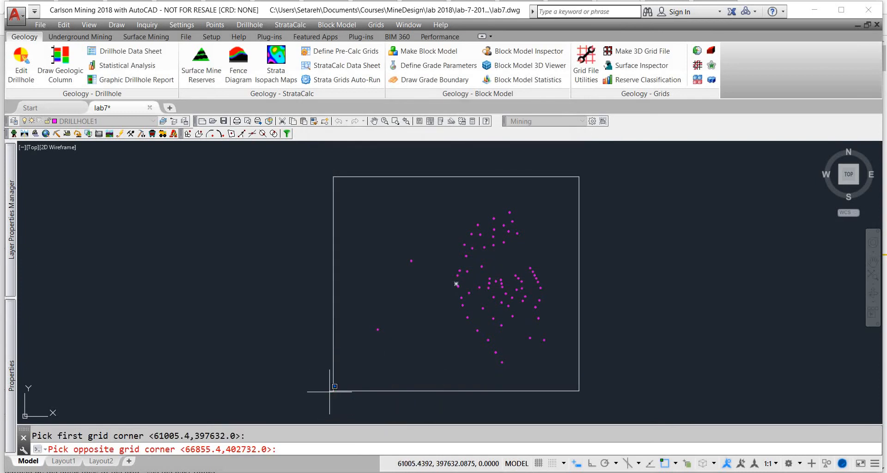
click(580, 175)
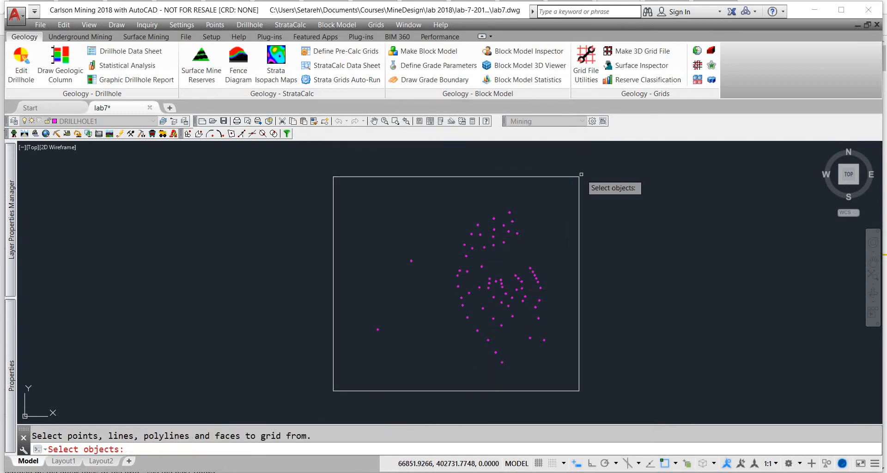
click(310, 172)
click(629, 409)
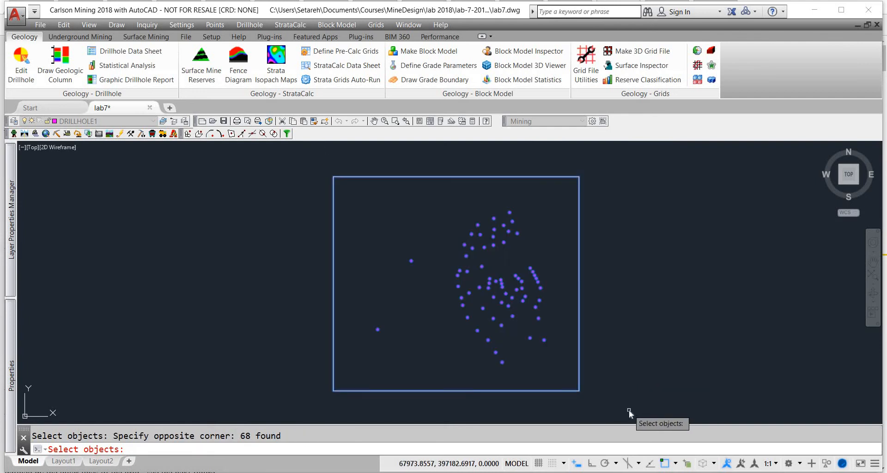
key(Return)
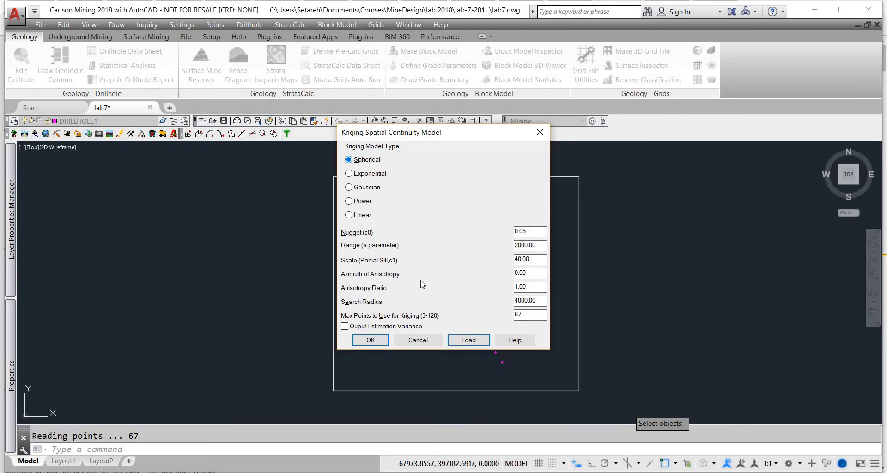
Step: Load the variogram parameters from TOPO_spherical.vio and generate the kriged grid with the spherical model
click(467, 340)
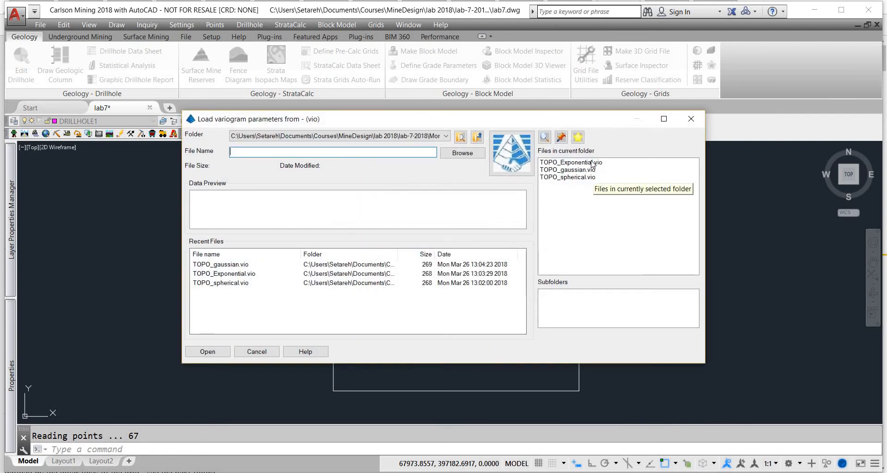
double_click(572, 178)
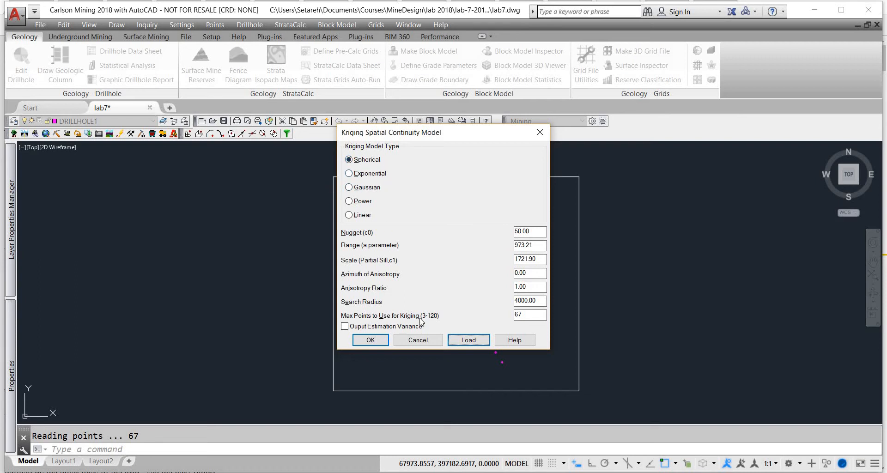
click(473, 340)
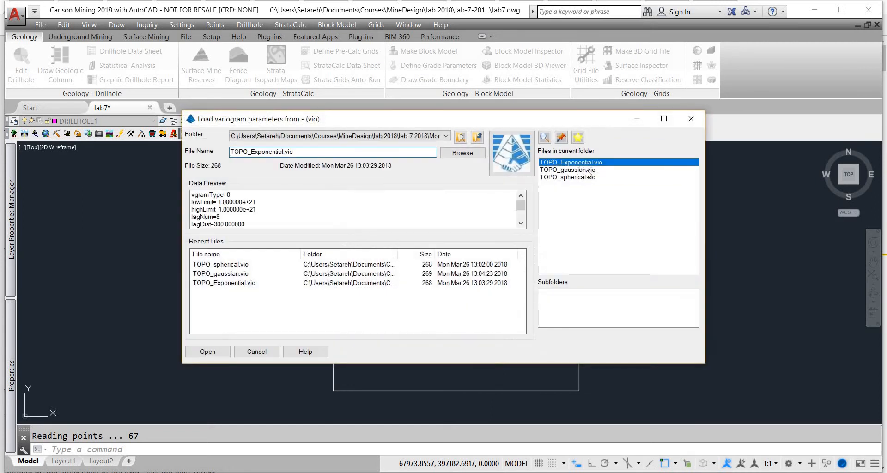
double_click(587, 179)
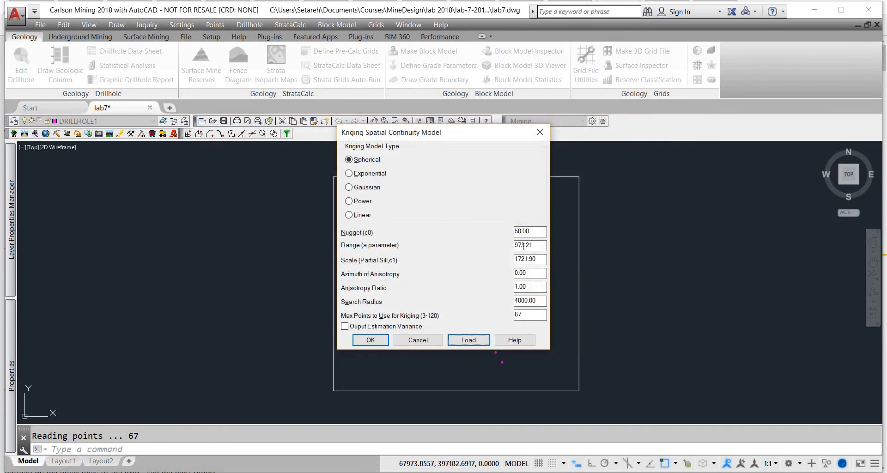
click(374, 341)
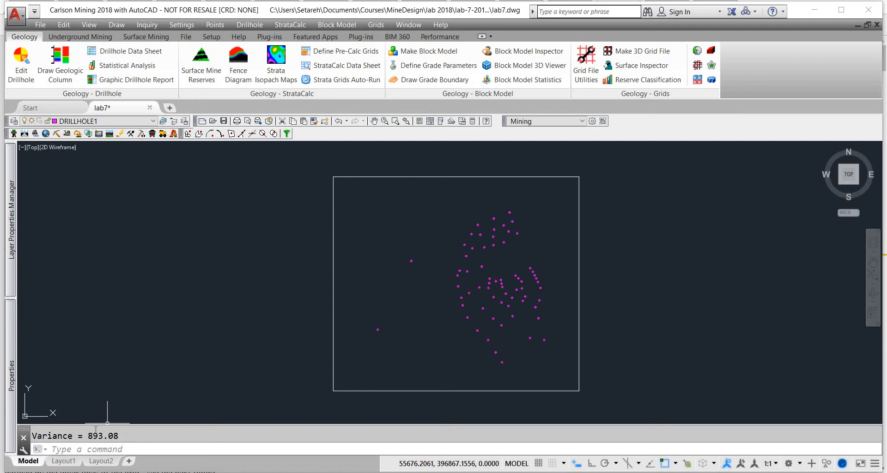
Step: Contour krigging_spherical topo.grd at a 5.0 interval, with the boundary rectangle as inclusion perimeter and no exclusion perimeter
click(376, 24)
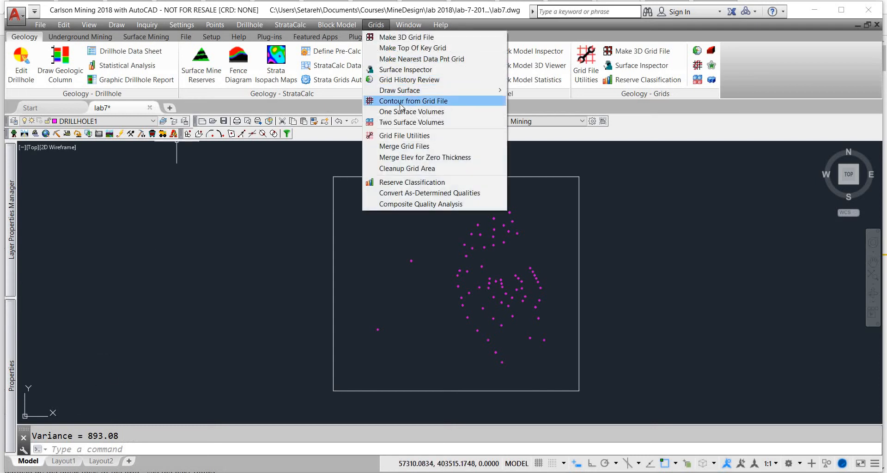
click(401, 101)
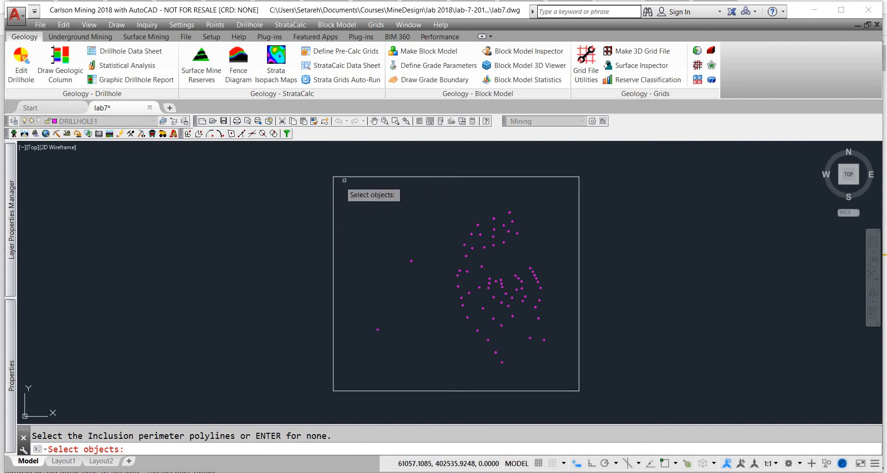
click(312, 164)
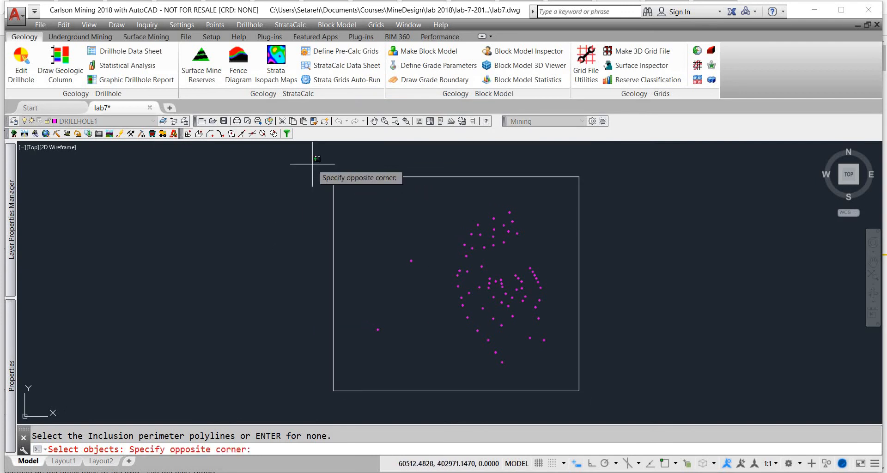
click(601, 409)
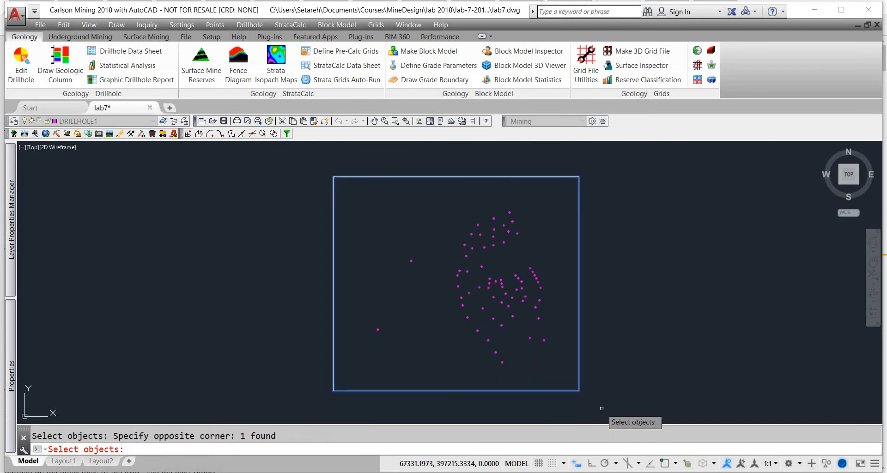
key(Return)
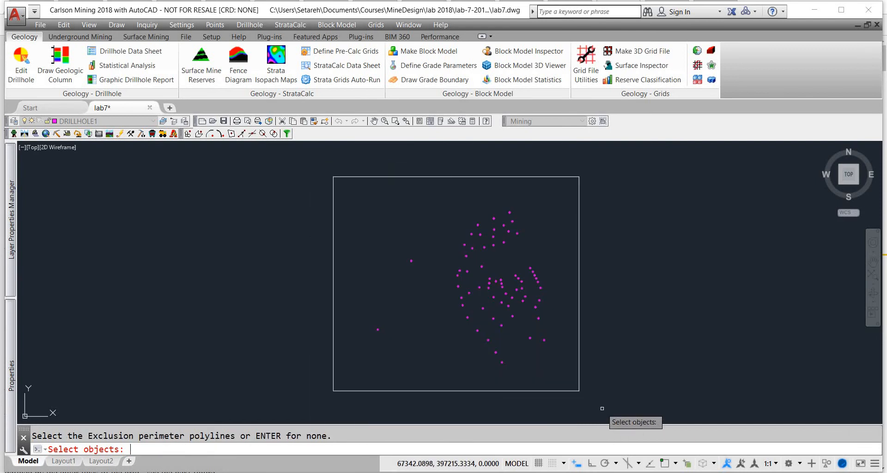
key(Return)
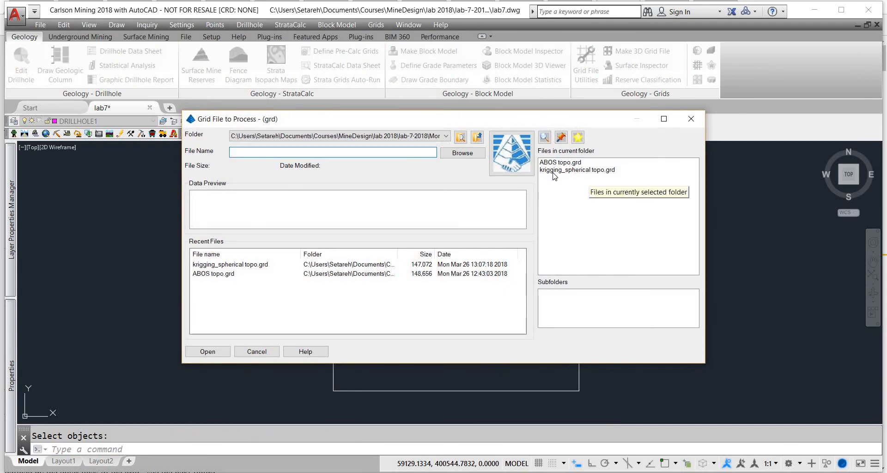
double_click(554, 170)
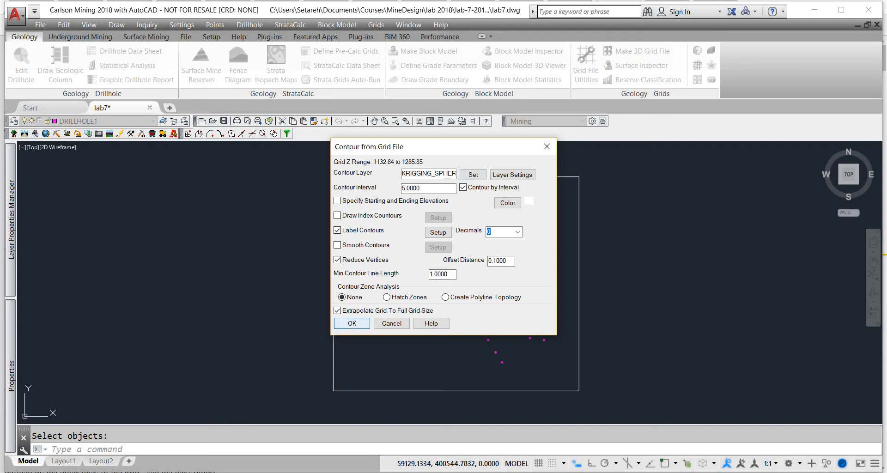
click(351, 323)
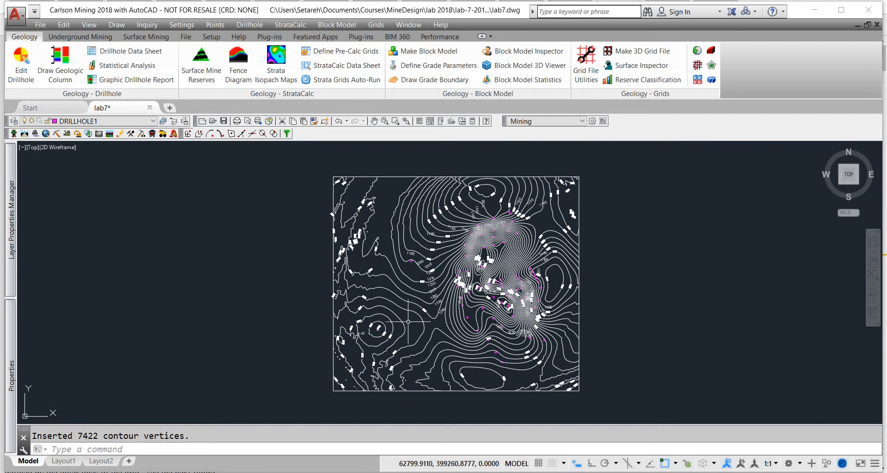
click(379, 25)
click(388, 37)
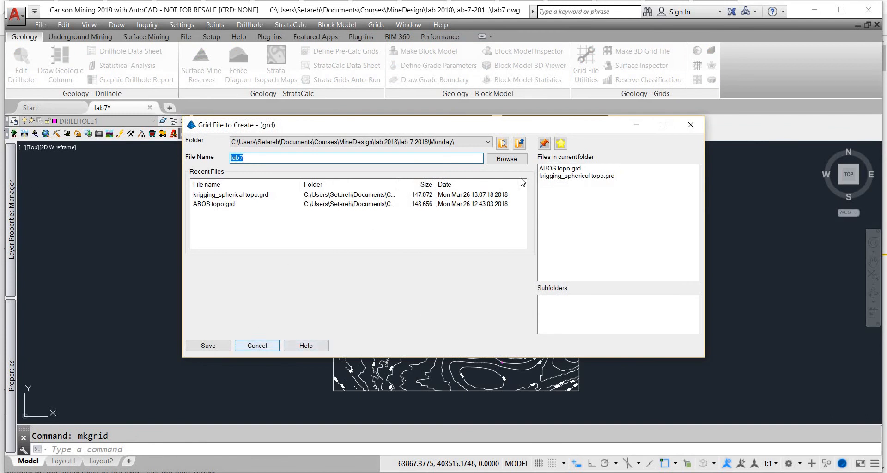
click(257, 345)
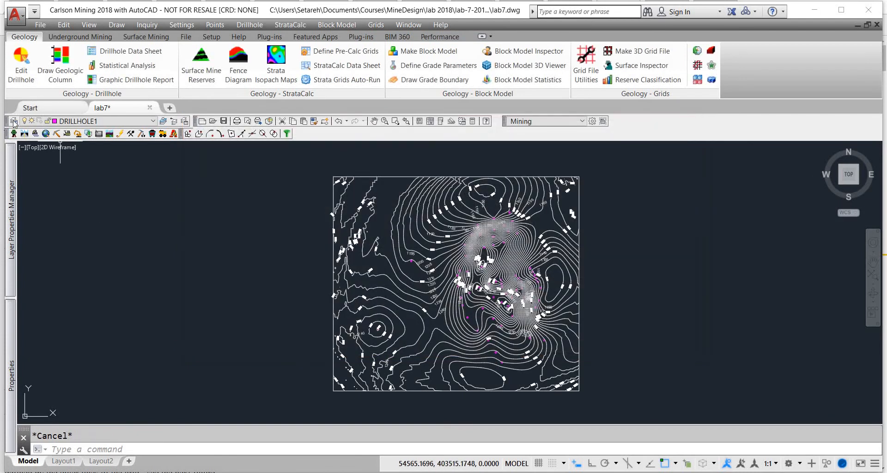
Step: Turn off the kriged contour layer and the ABOS TOPO_TEXT layer, and undo back to before the contours were drawn
click(13, 121)
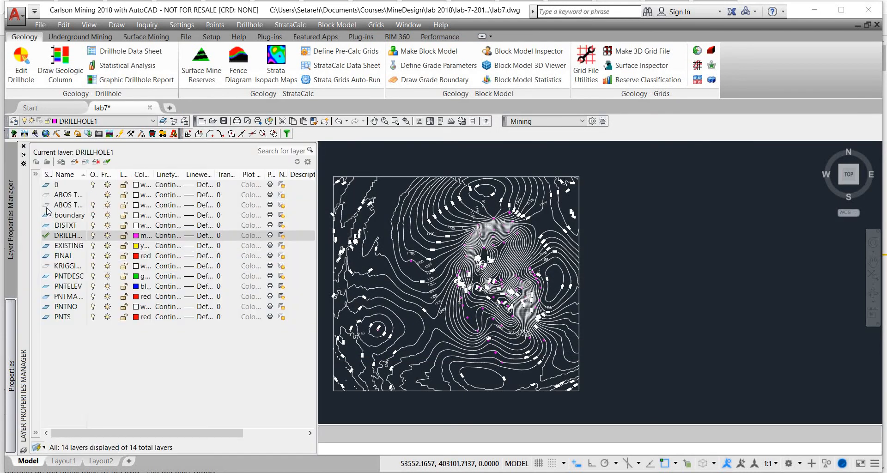
click(44, 236)
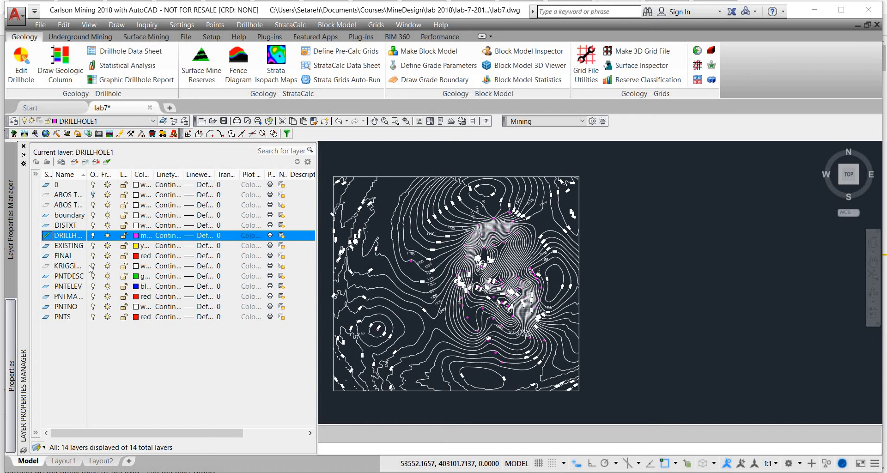
click(71, 268)
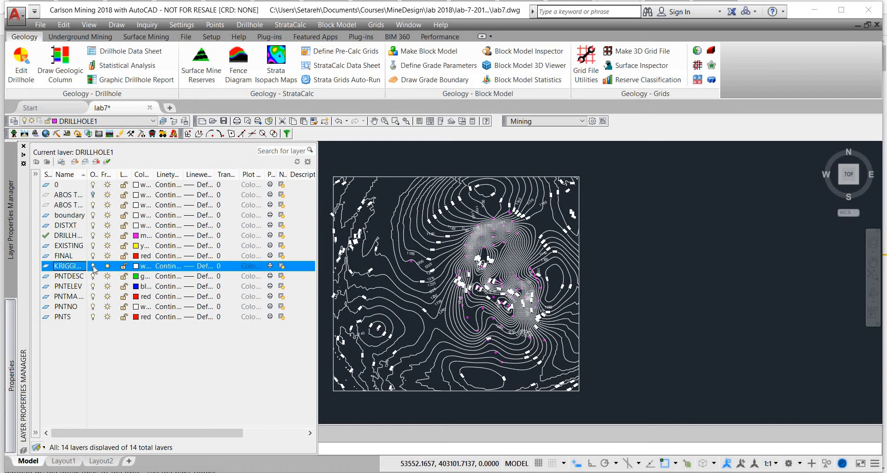
click(92, 266)
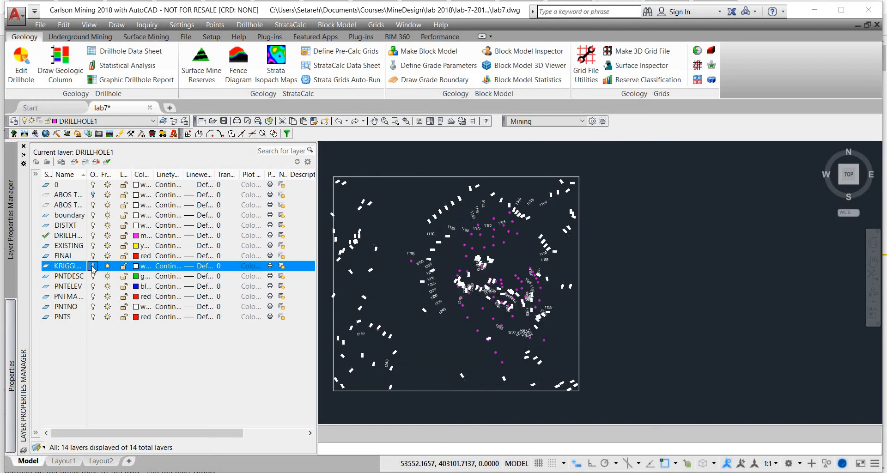
click(93, 204)
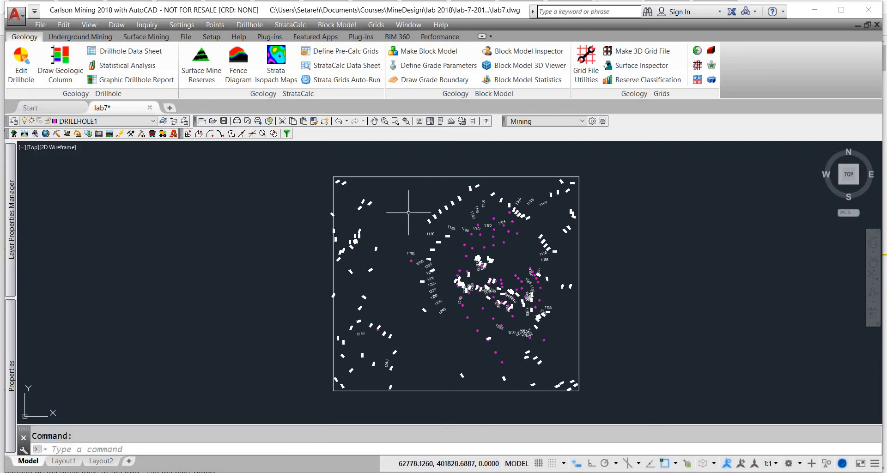
key(ctrl+z)
key(ctrl+z)
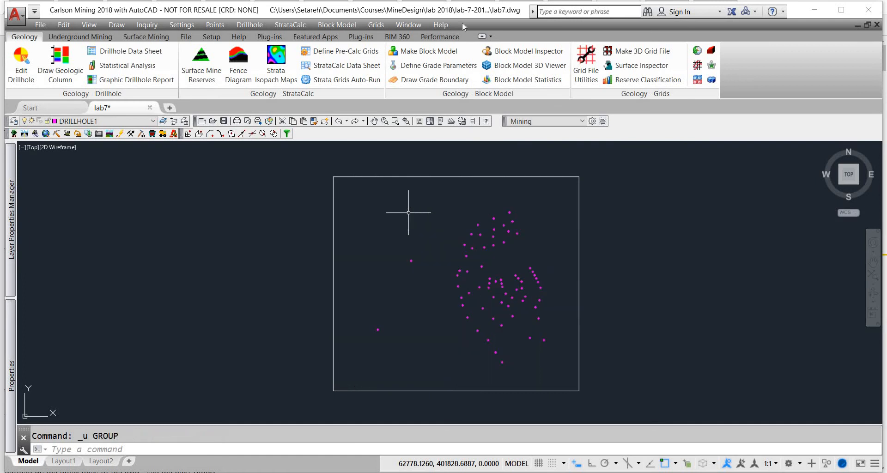
Step: Start contouring krigging_spherical topo.grd again, with the boundary rectangle as inclusion perimeter and no exclusion perimeter
click(377, 24)
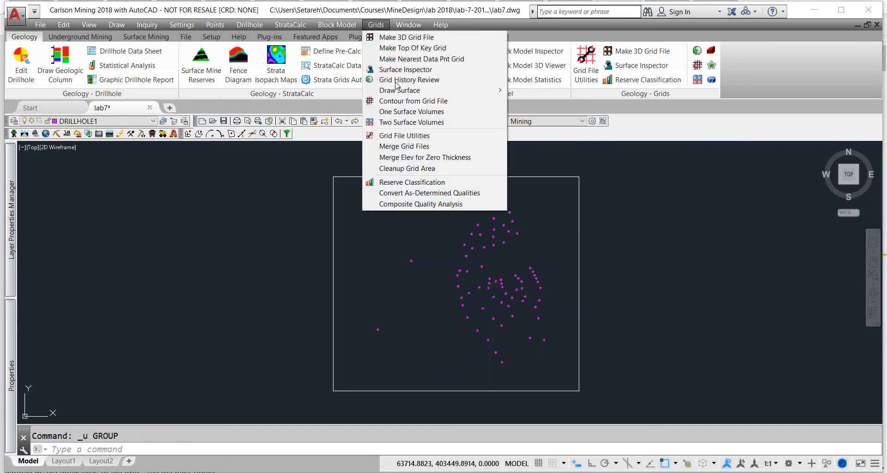
click(400, 102)
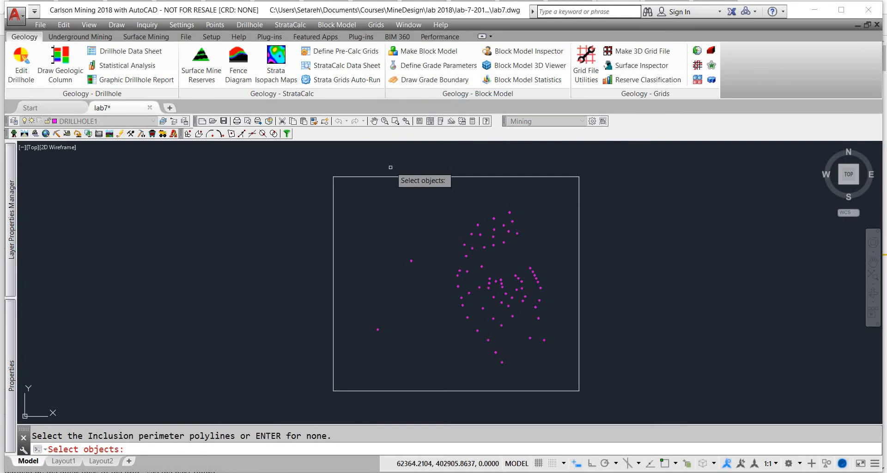
click(363, 174)
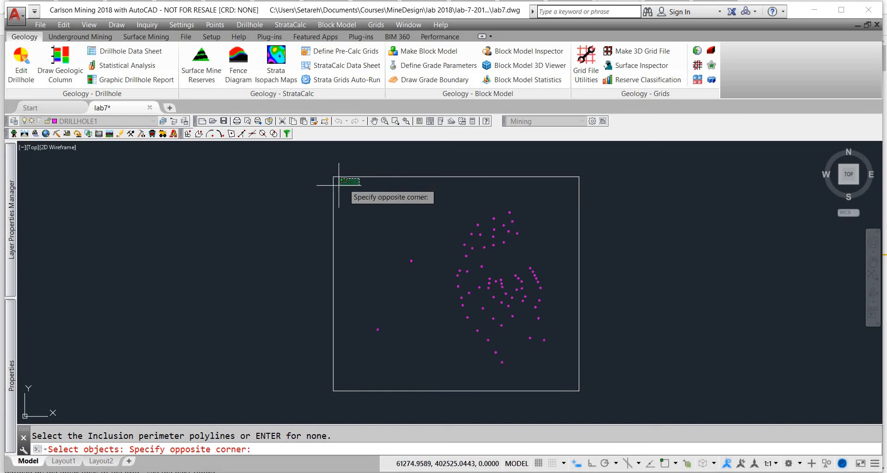
click(394, 178)
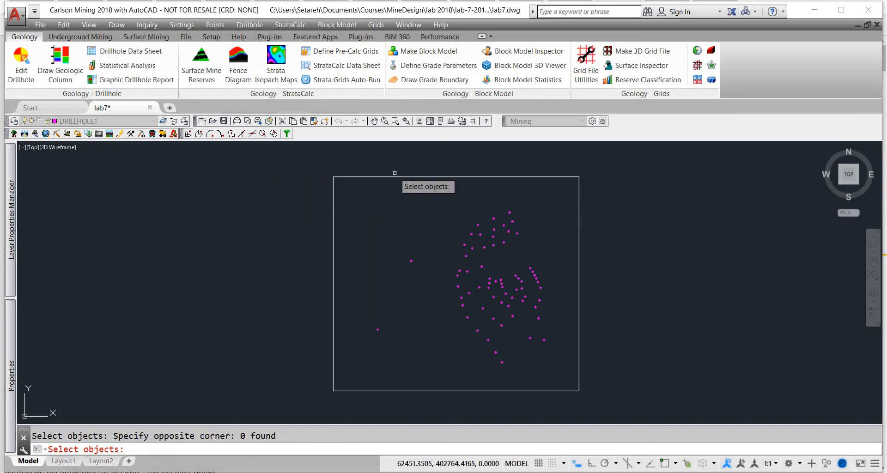
click(393, 177)
key(Return)
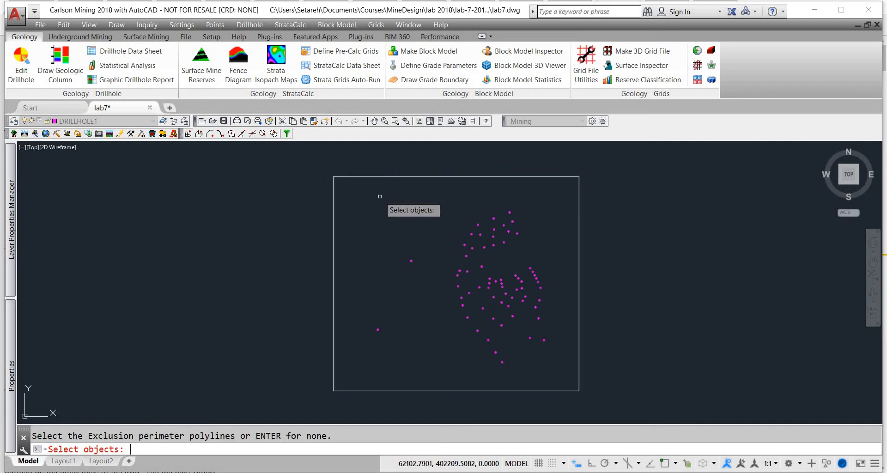
key(Return)
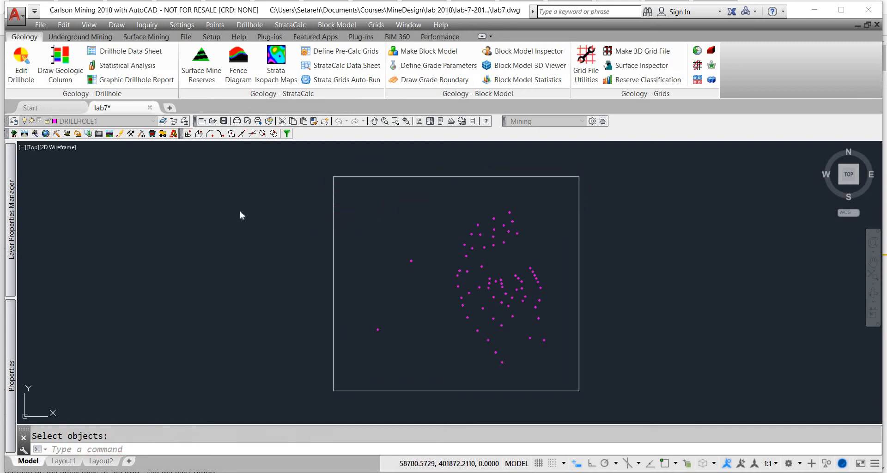
click(559, 170)
key(Return)
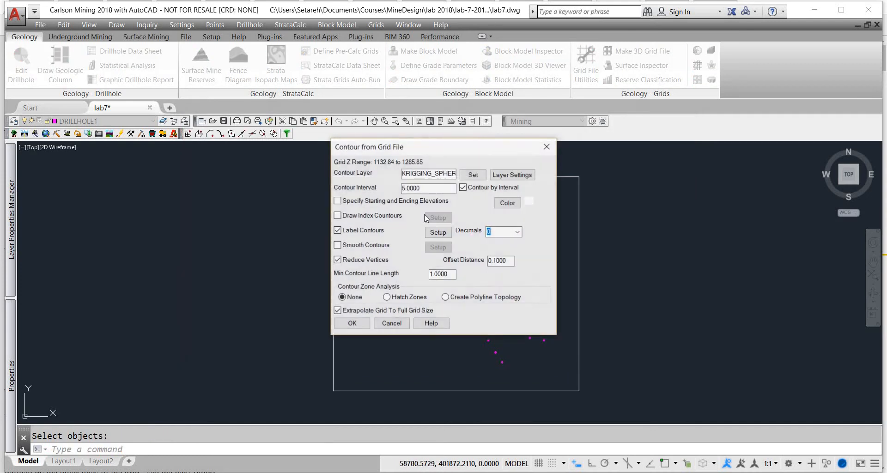
Step: Configure the contour layer settings so that index and label layers are set by the contour layer
click(472, 176)
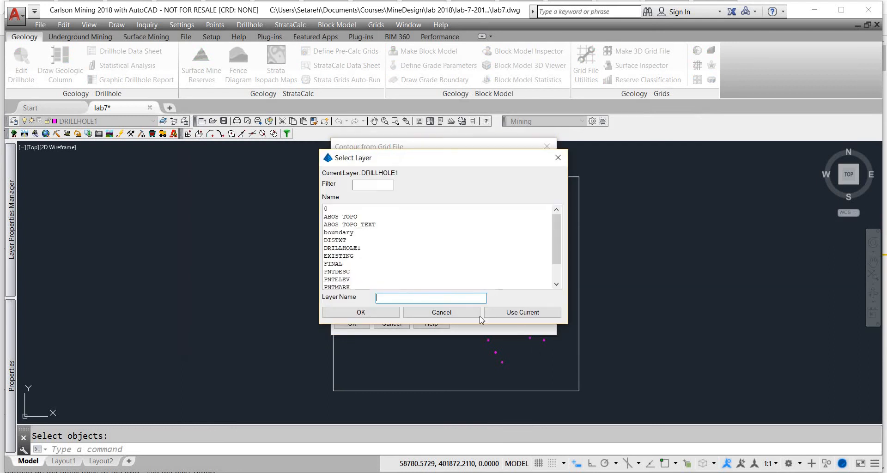
click(458, 314)
click(512, 175)
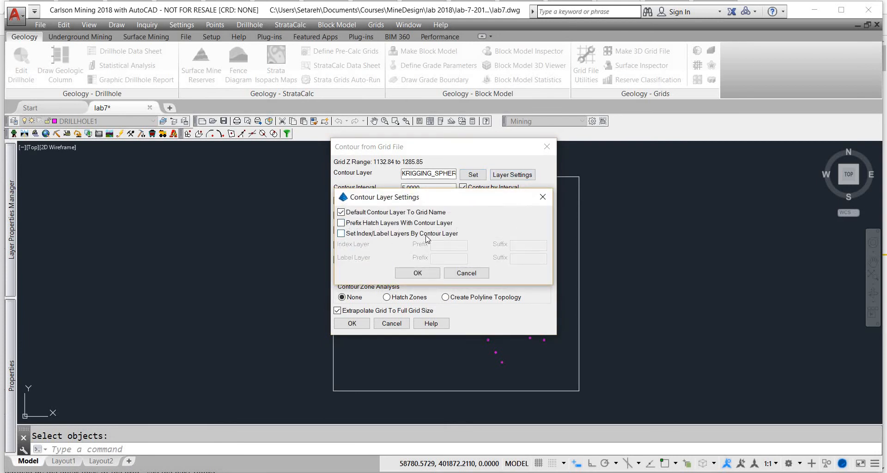
click(451, 234)
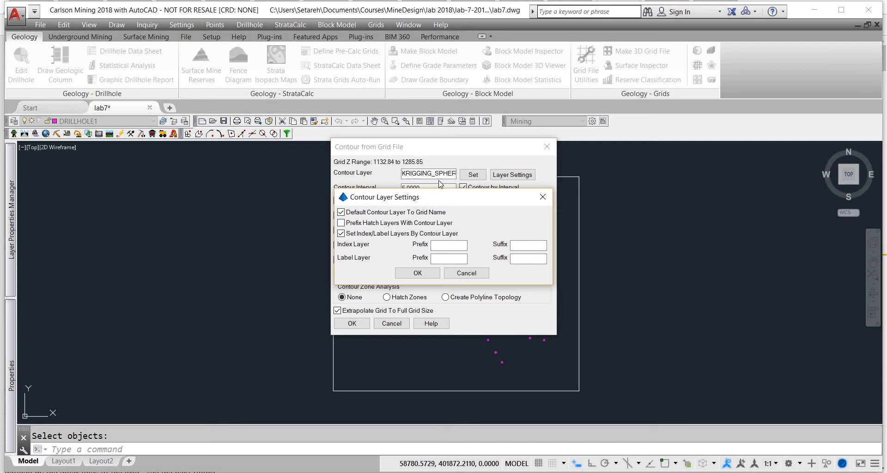
click(426, 277)
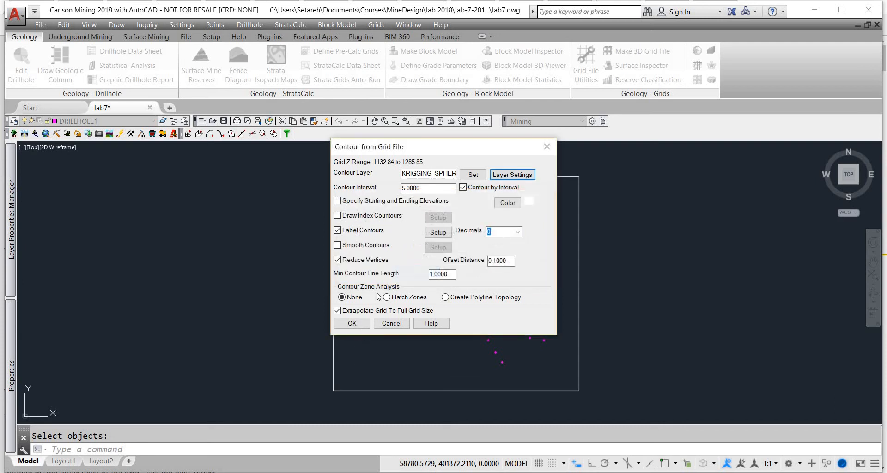
Step: Set the contour label text size to 60 and draw the contours of the spherical kriging grid
click(438, 232)
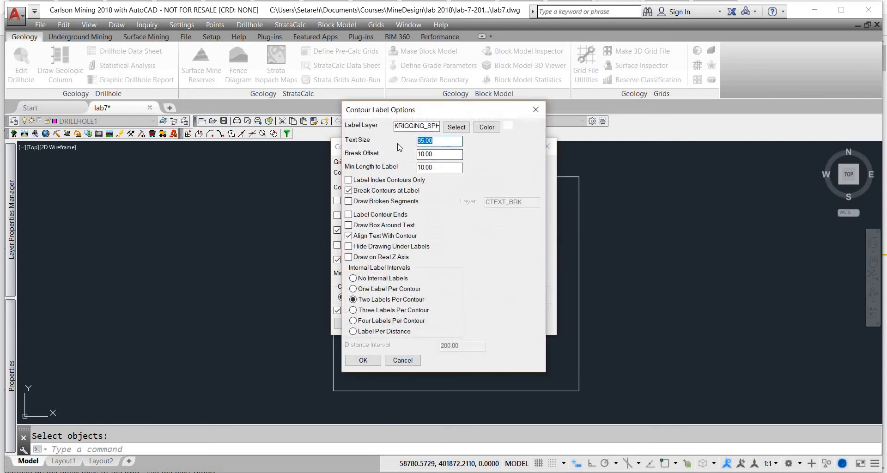
text(60)
click(373, 363)
click(352, 324)
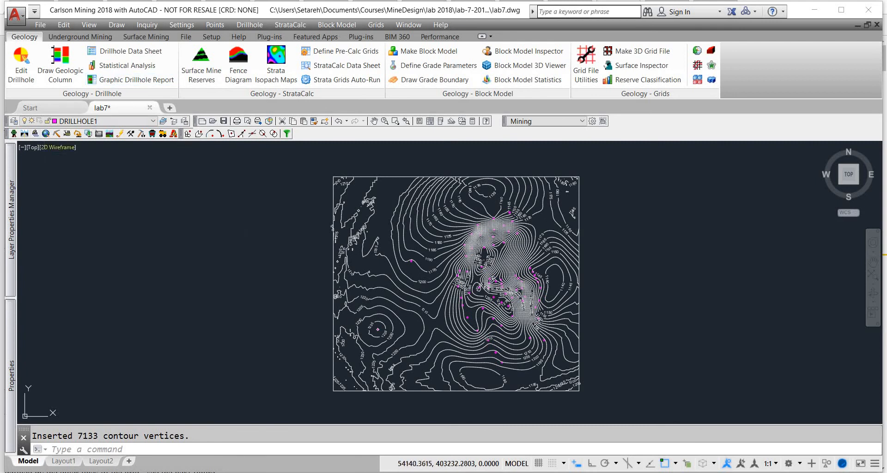
Step: Turn off the kriged spherical contour layer, leaving only the boundary and drillhole points displayed
mouse_move(9, 157)
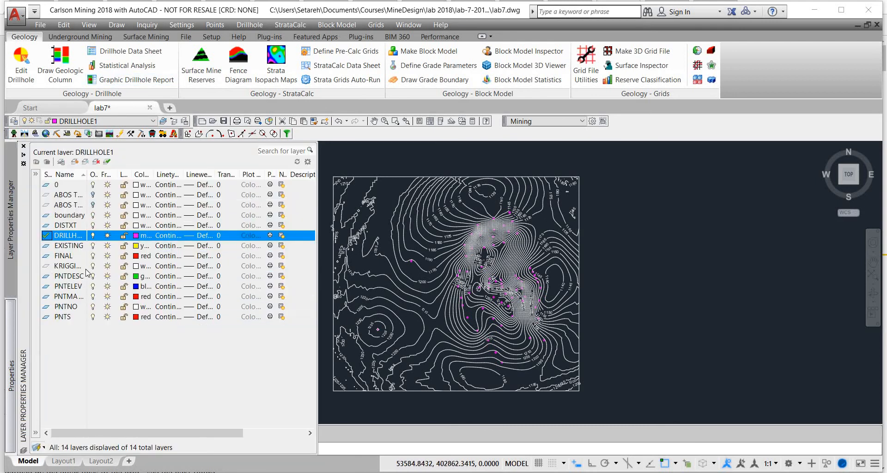
click(94, 267)
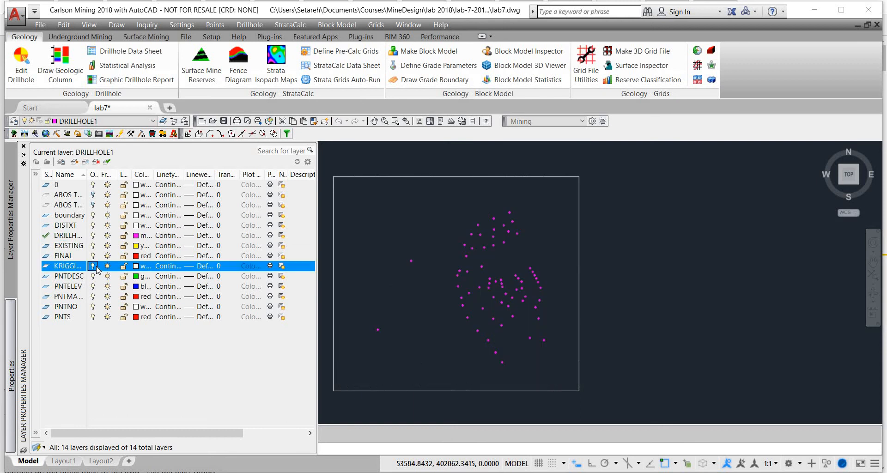
click(94, 267)
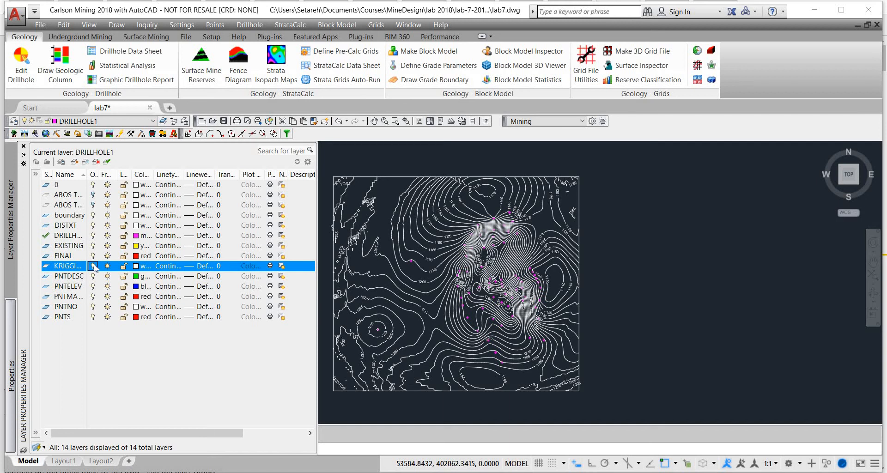
click(94, 266)
click(384, 151)
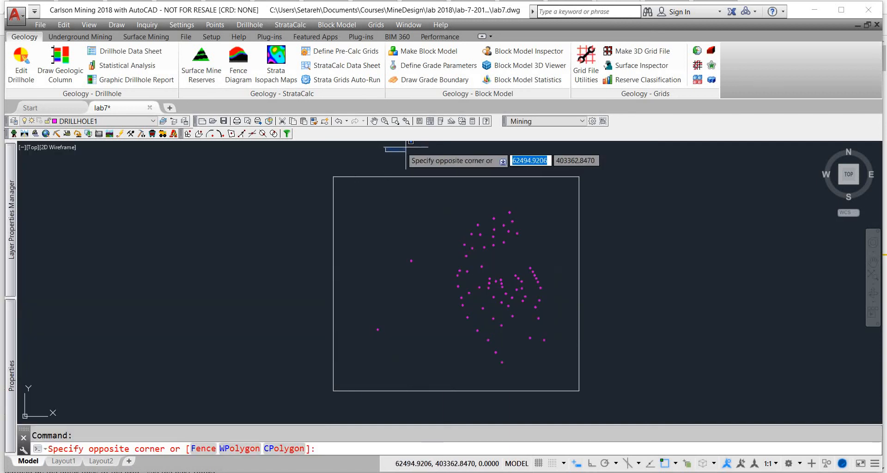
click(390, 155)
click(382, 27)
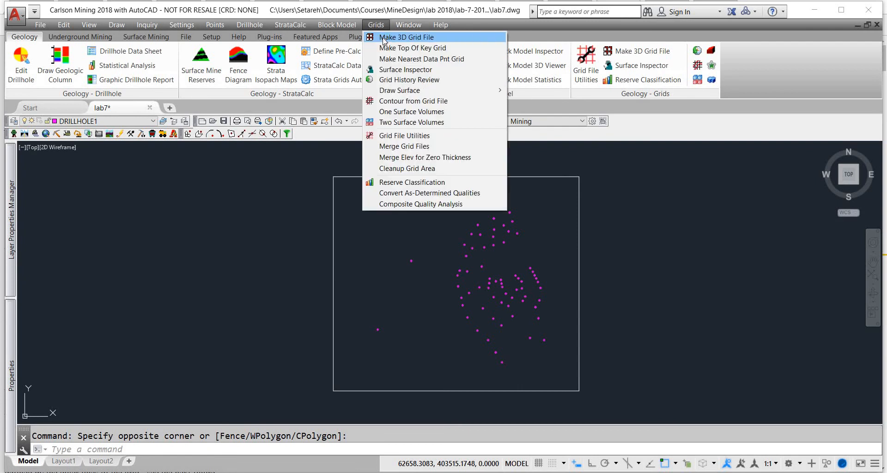
click(383, 38)
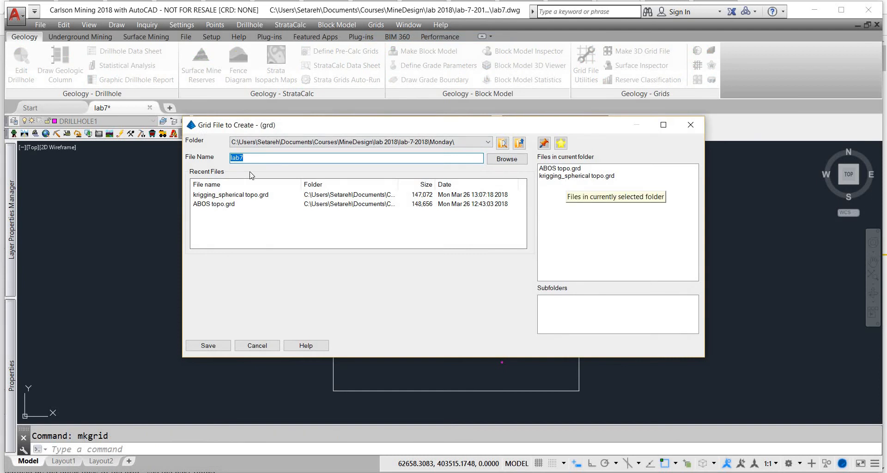
click(561, 176)
double_click(273, 157)
click(282, 158)
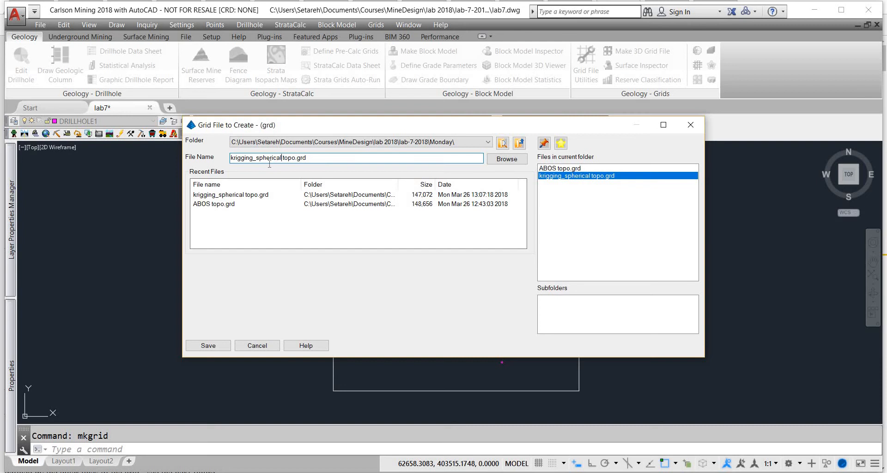
drag(282, 158, 256, 158)
text(exponential)
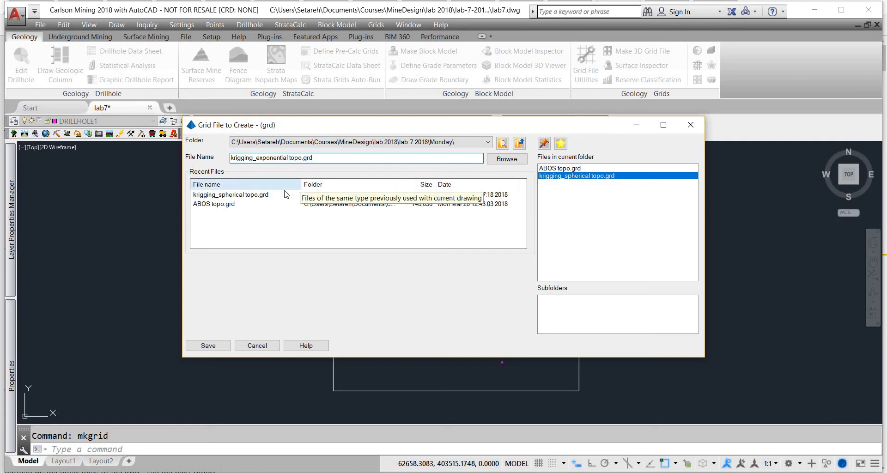
click(207, 346)
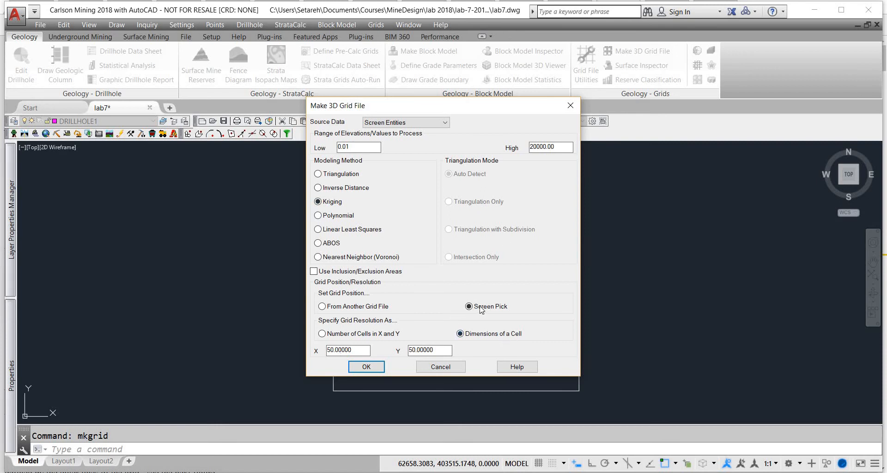
click(358, 365)
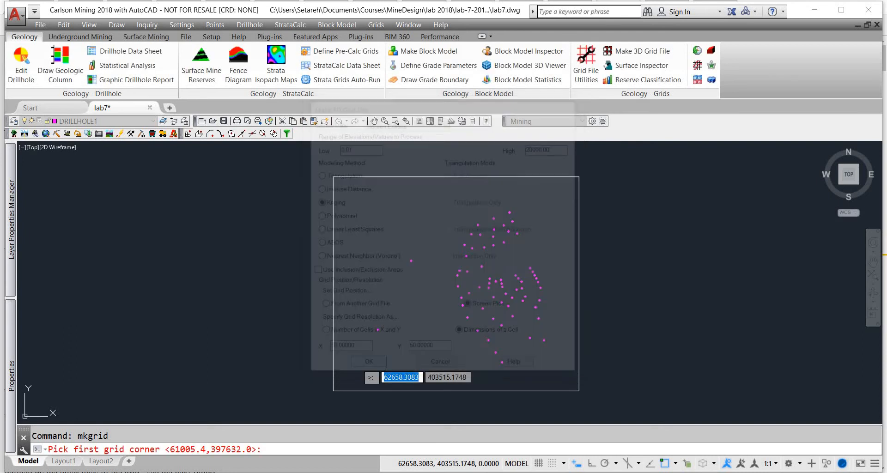
click(333, 391)
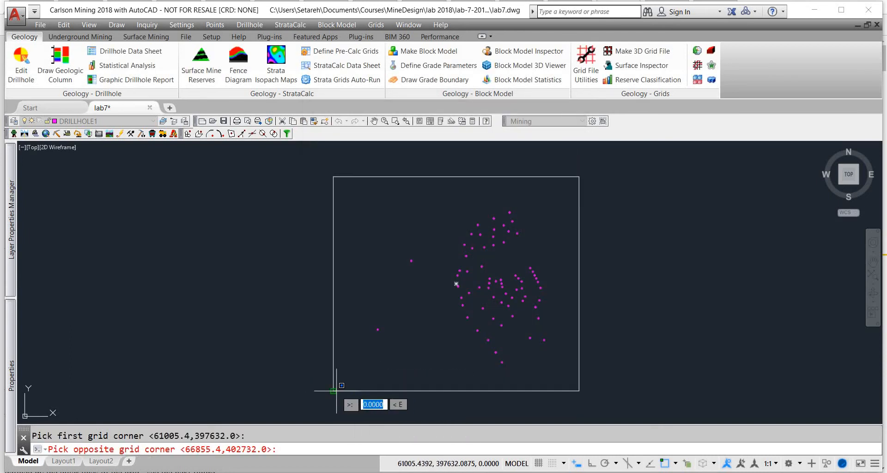
click(577, 176)
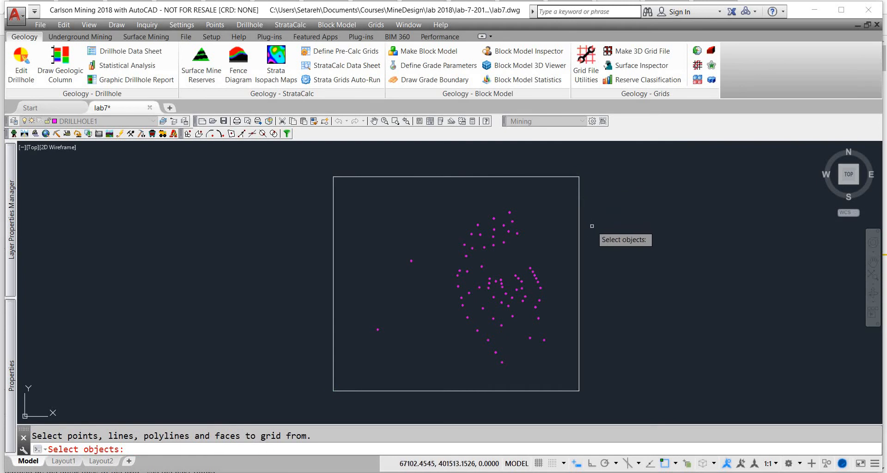
key(Return)
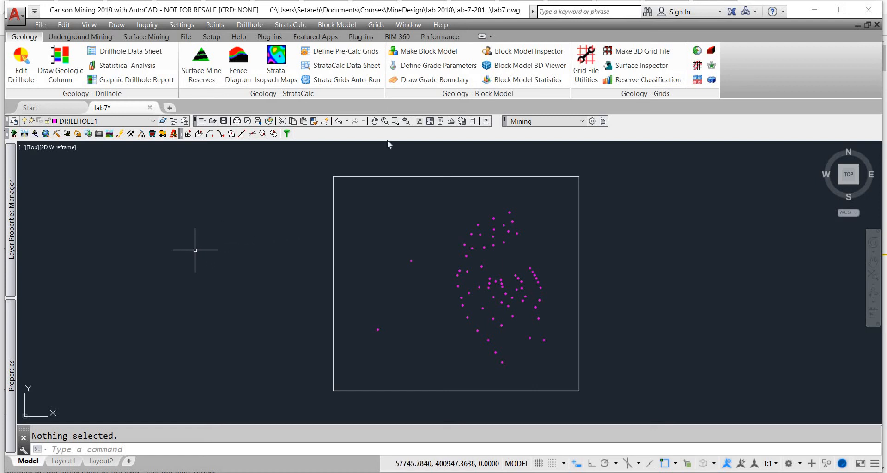
Step: Restart making a 3D grid file and name it krigging_exponential topo.grd
right_click(225, 239)
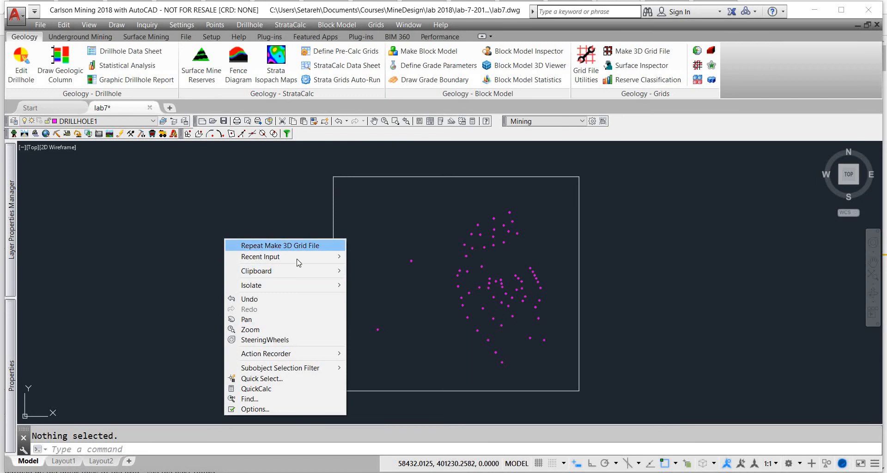
click(301, 246)
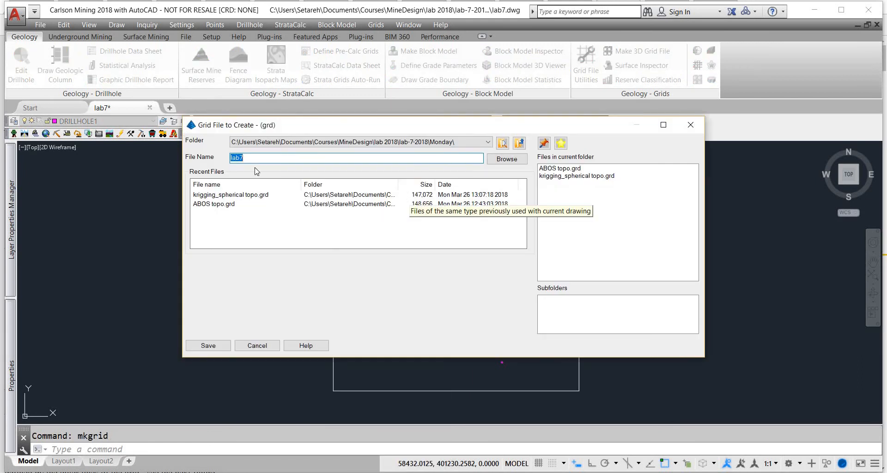
click(255, 196)
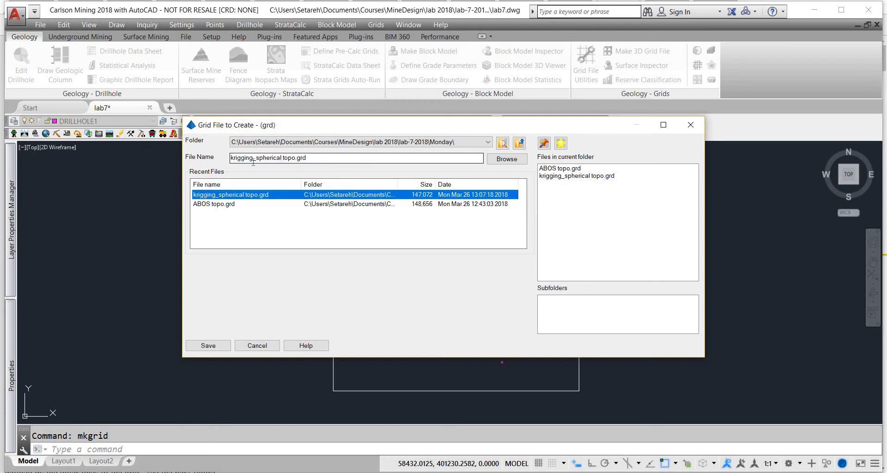
mouse_move(249, 159)
mouse_down()
mouse_move(281, 161)
mouse_move(256, 160)
mouse_up()
text(exponi)
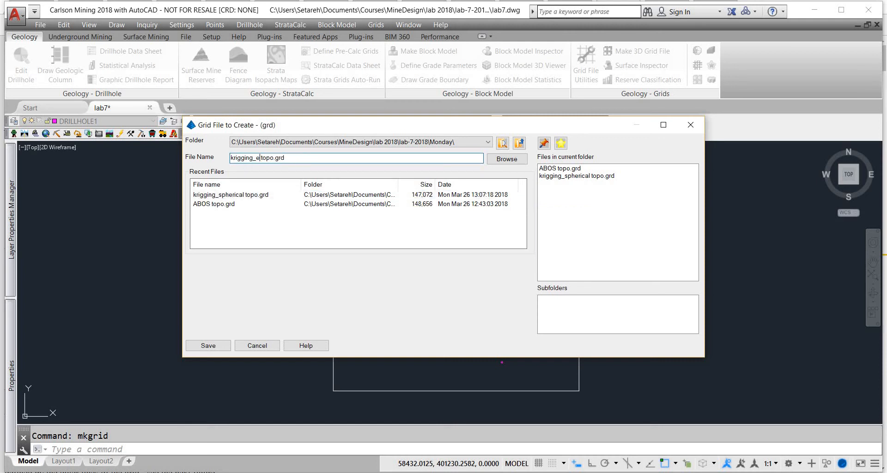
text(a)
key(BackSpace)
key(BackSpace)
text(ential)
click(208, 346)
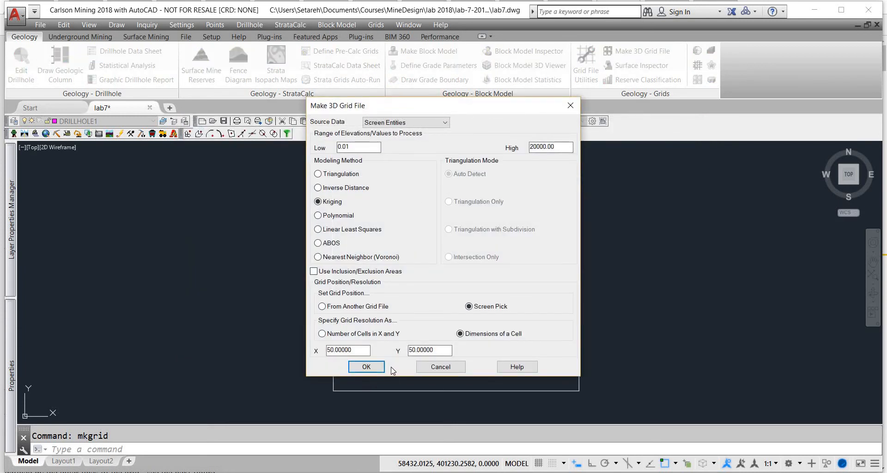
Step: Use kriging with 50 by 50 cells, span the grid across the boundary rectangle's opposite corners, and select all drillhole points and the boundary as source data
click(367, 367)
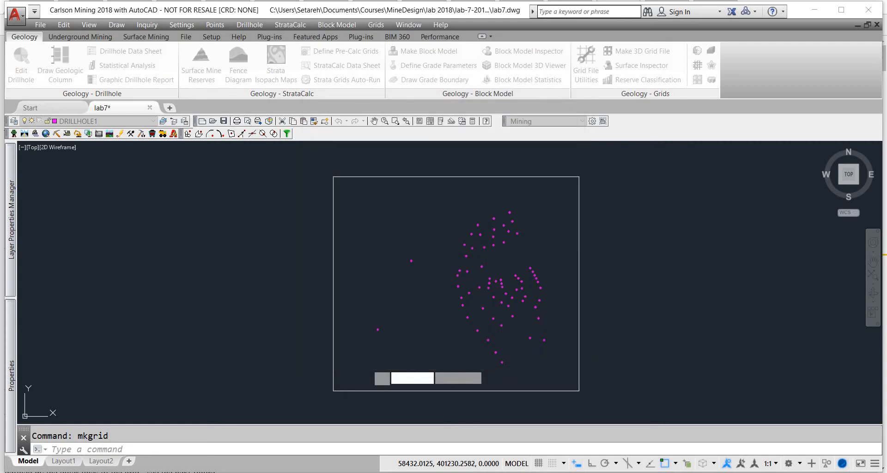
key(Return)
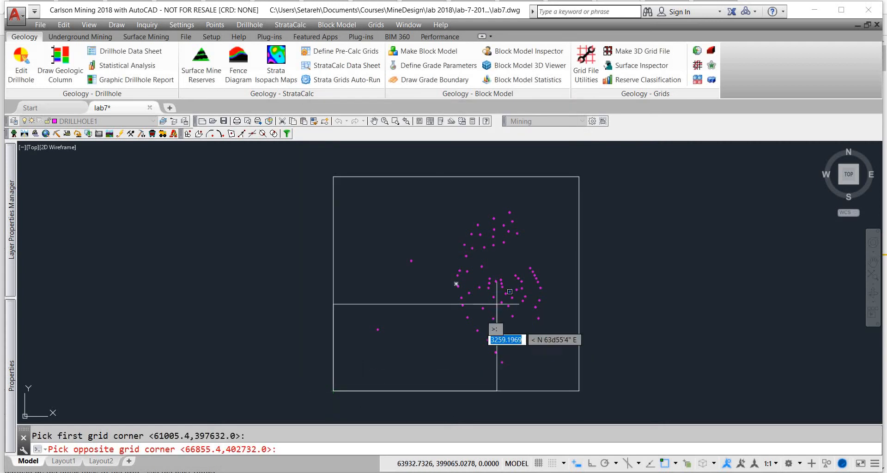
click(579, 176)
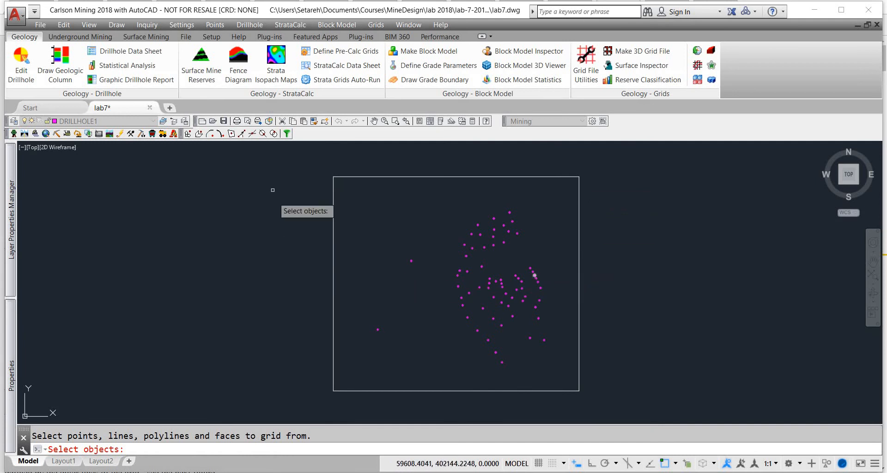
click(277, 160)
click(635, 412)
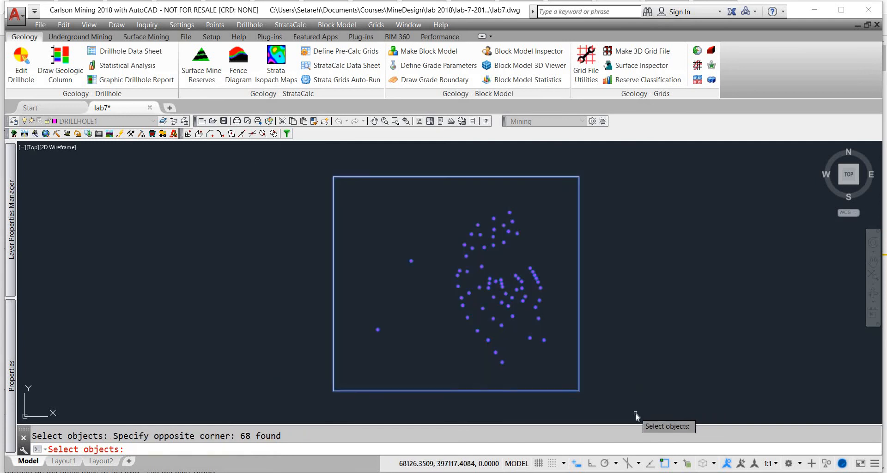
key(Return)
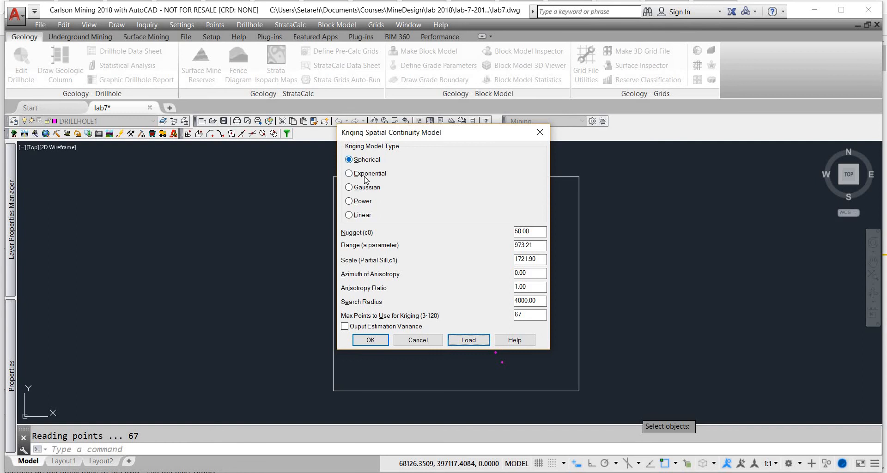
Step: Choose the Exponential kriging model, load its variogram parameters from TOPO_Exponential.vio, and generate the grid
click(365, 174)
click(464, 341)
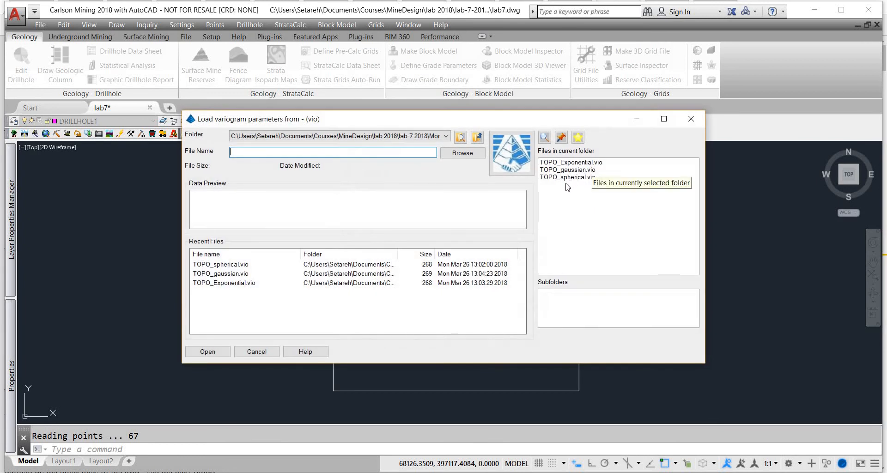
click(575, 164)
double_click(575, 164)
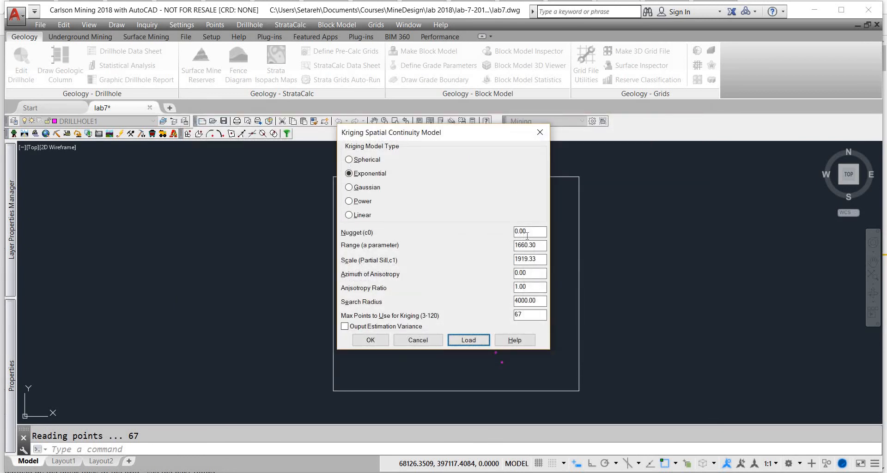
click(370, 340)
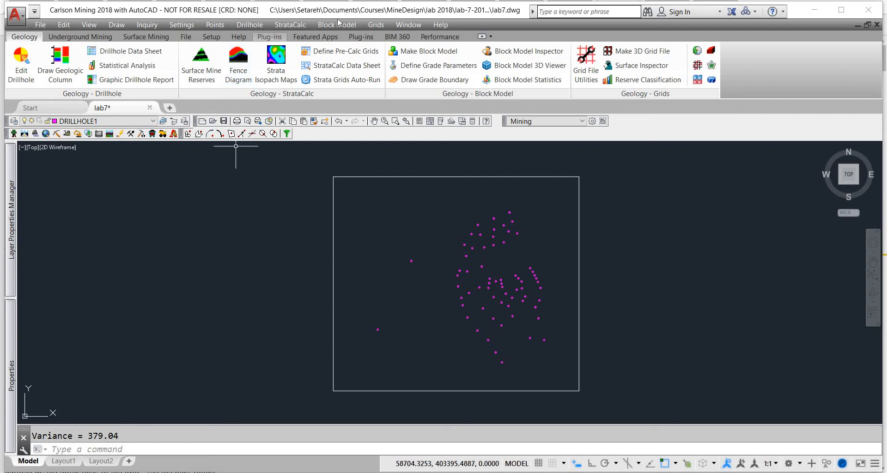
Step: Contour krigging_exponential topo.grd at an interval of 5 with labels, using the boundary rectangle as inclusion perimeter and no exclusion perimeter
click(370, 27)
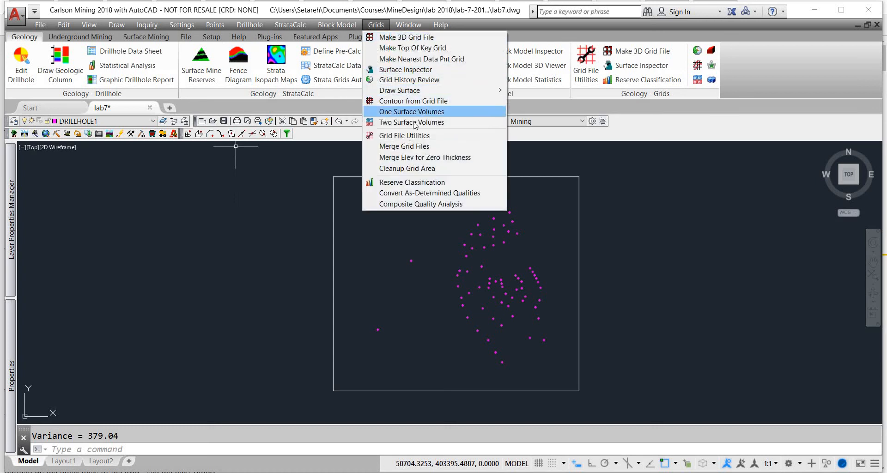
click(423, 102)
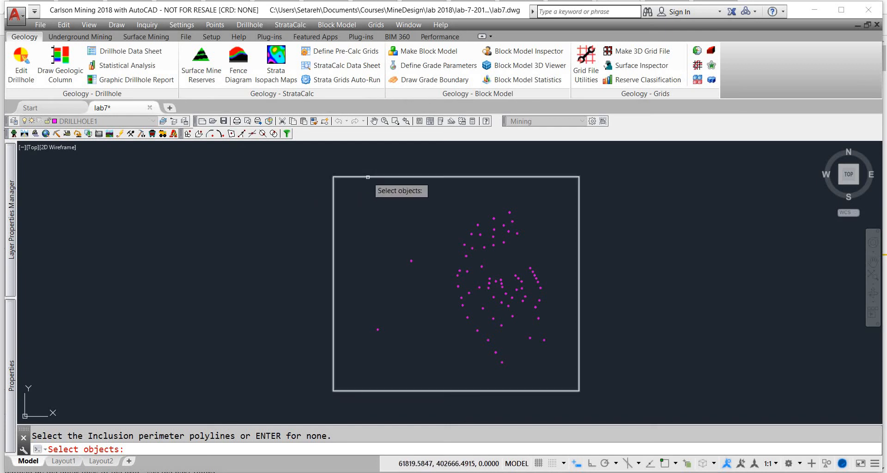
click(370, 178)
key(Return)
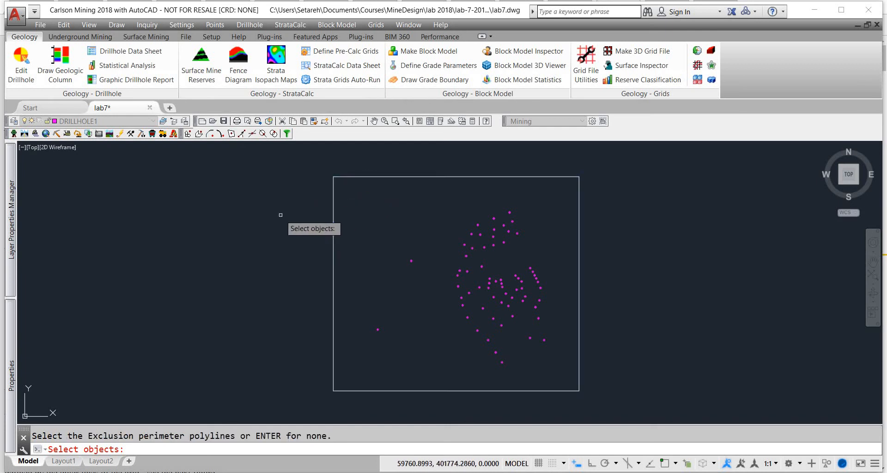
key(Return)
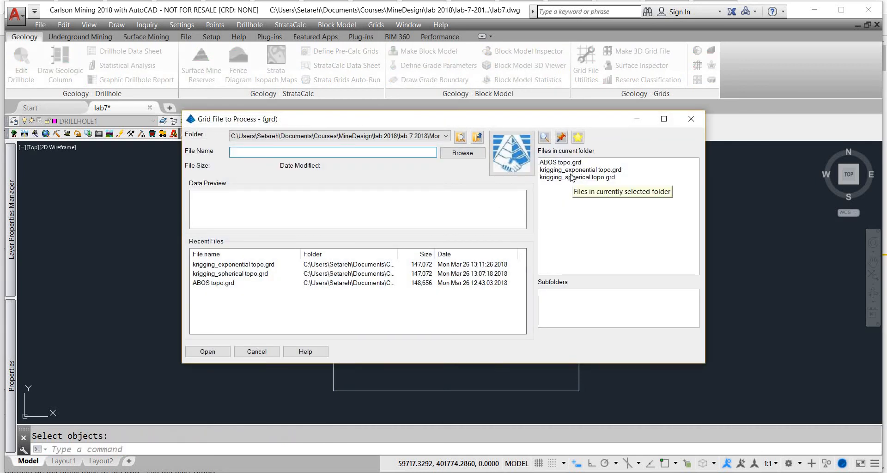
click(600, 170)
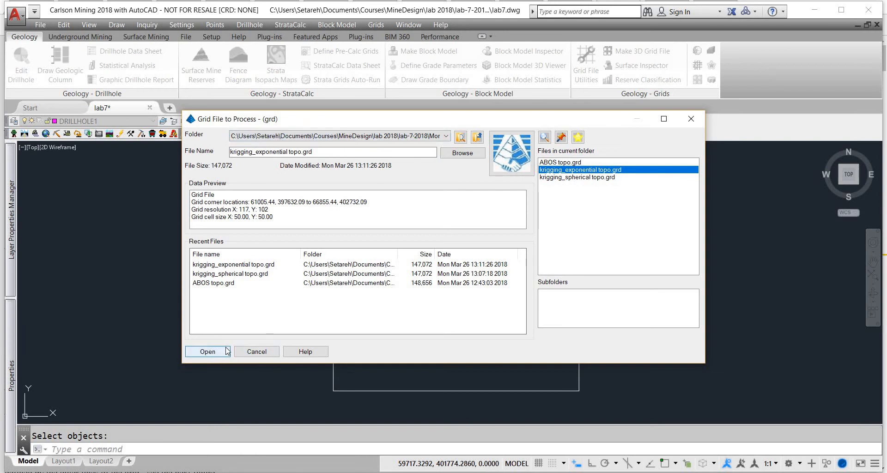
click(201, 354)
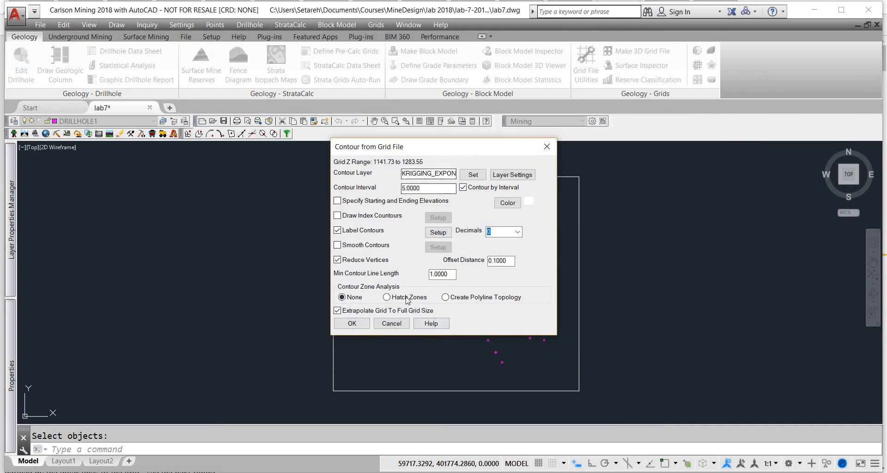
click(351, 323)
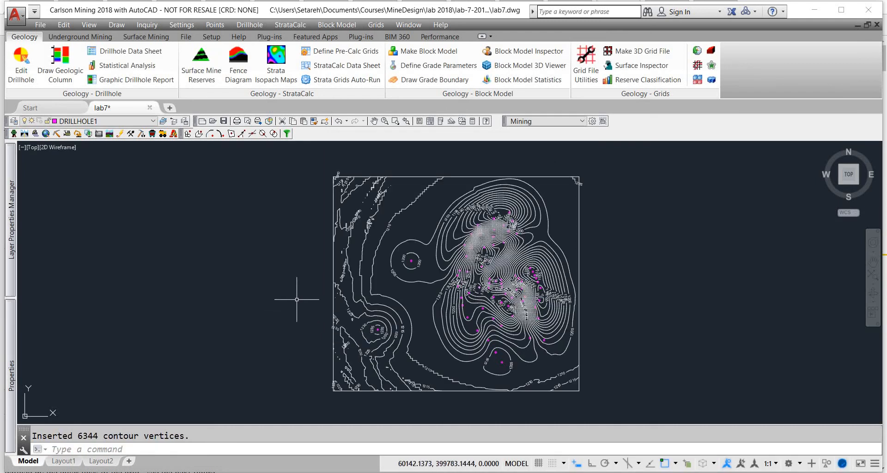
Step: Set the colour of the exponential kriging contour layer to index colour 230
click(116, 121)
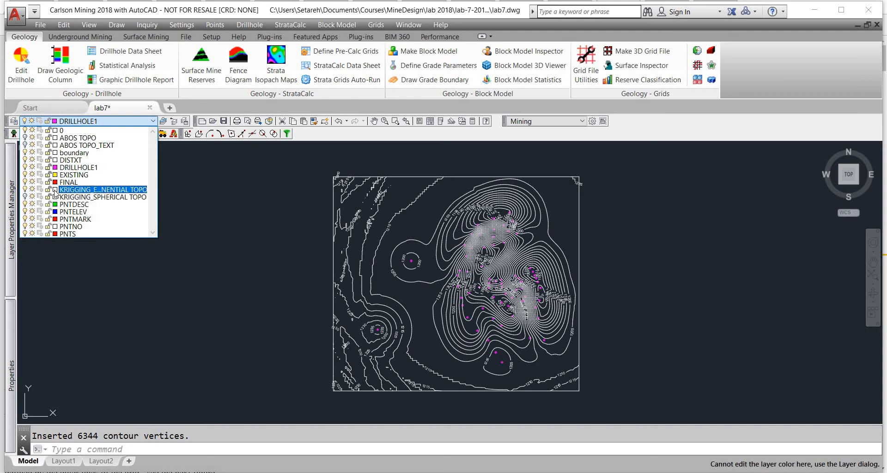
click(12, 187)
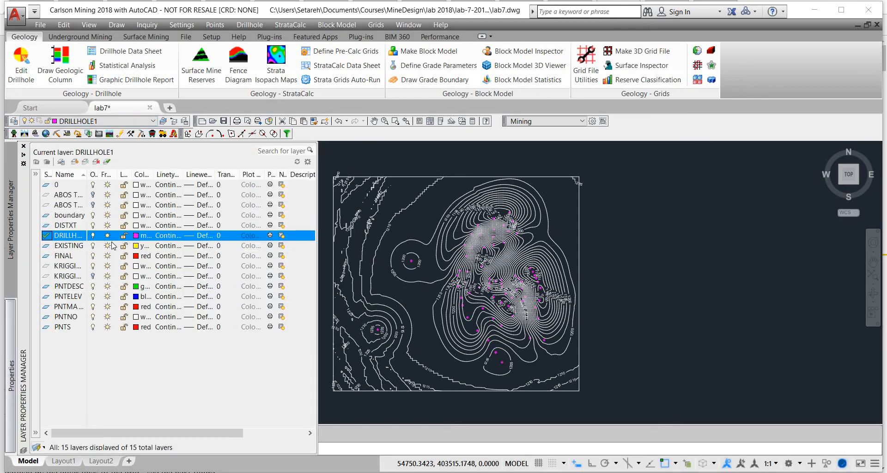
click(137, 268)
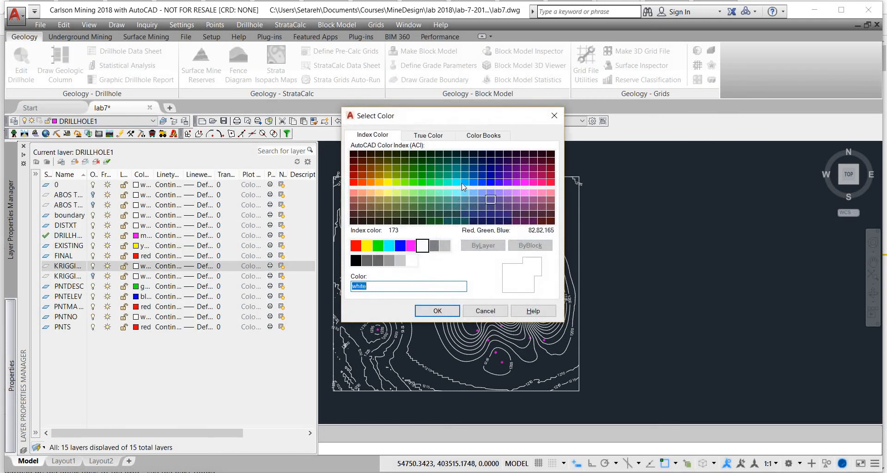
click(542, 181)
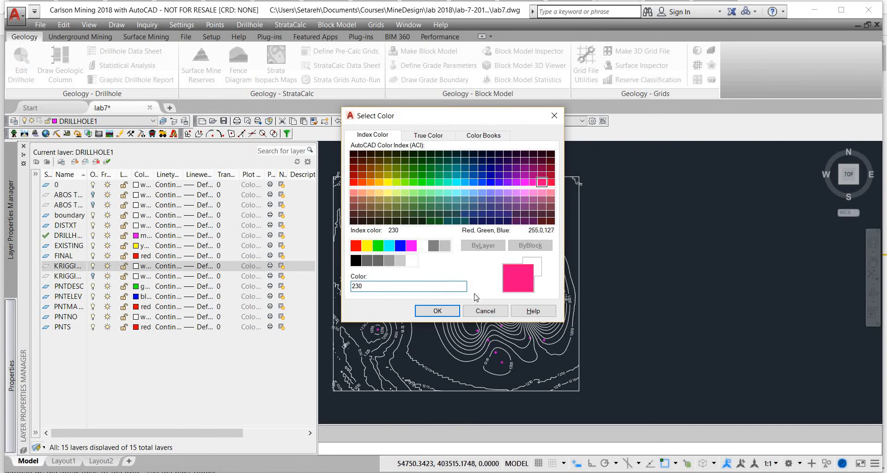
click(437, 311)
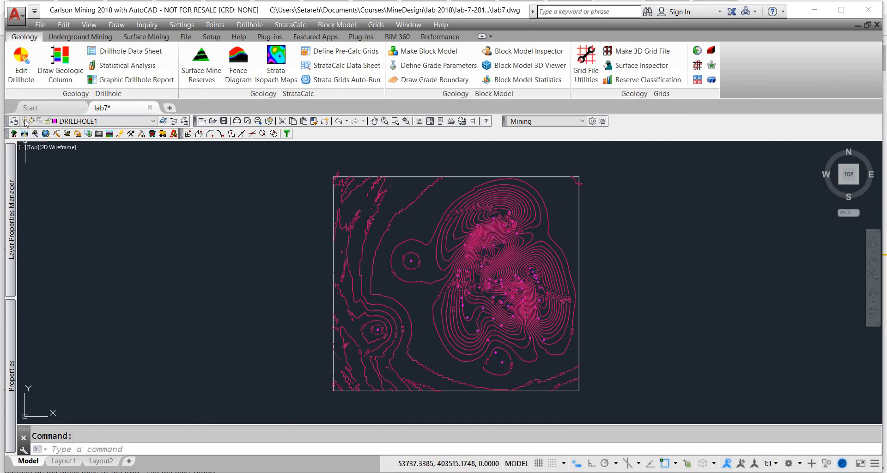
Step: Turn off the exponential kriging topography contour layer
click(49, 121)
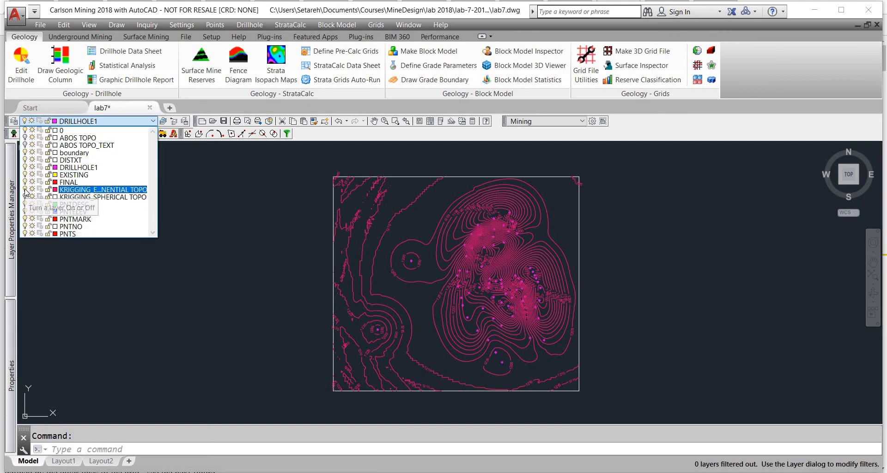
click(25, 189)
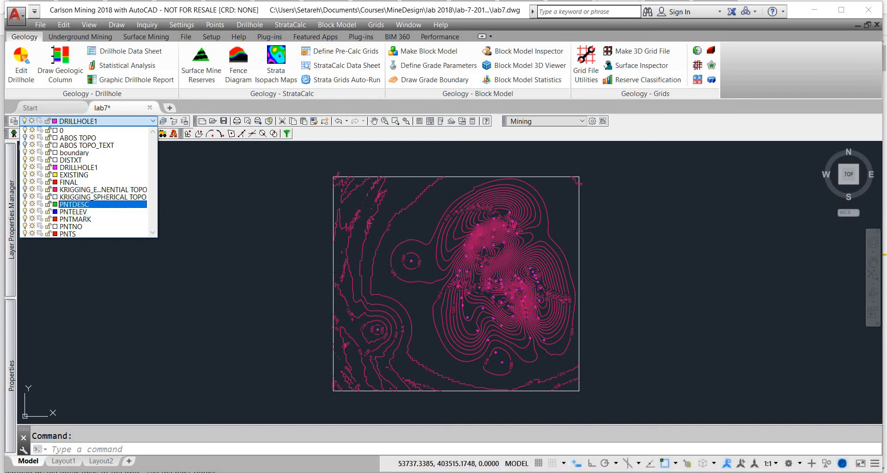
click(243, 218)
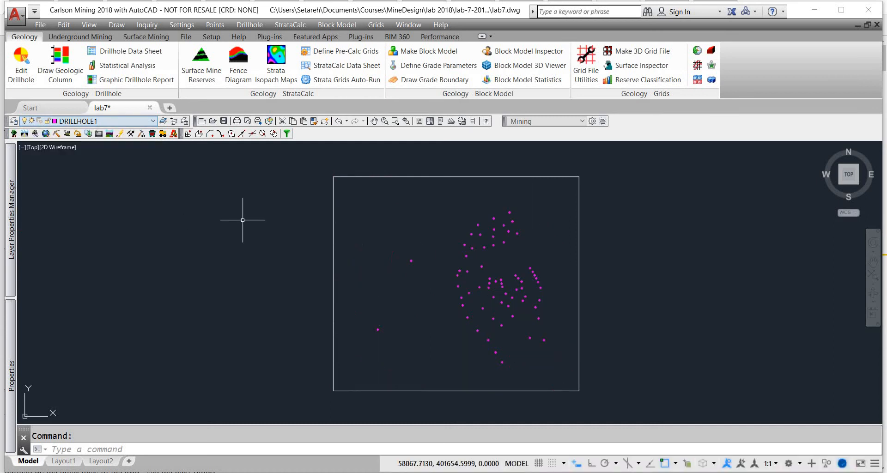
Step: Start a new 3D grid file named krigging_guassian topo.grd in the current lab folder
click(369, 26)
click(380, 39)
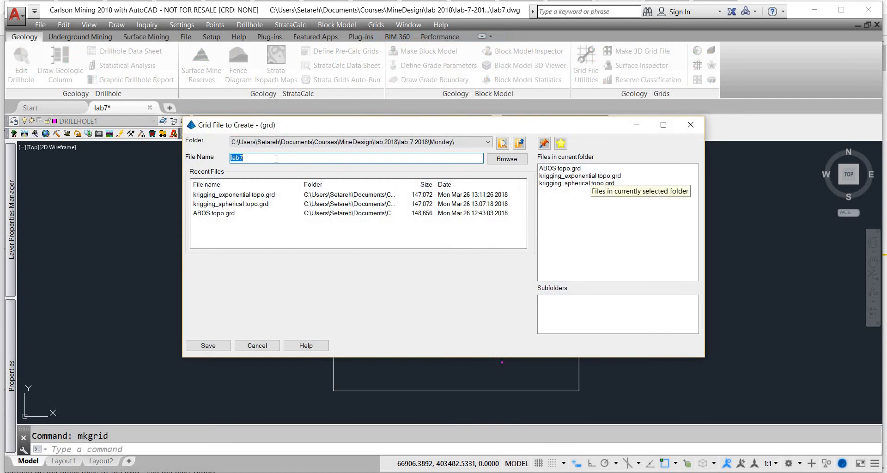
click(567, 177)
click(288, 157)
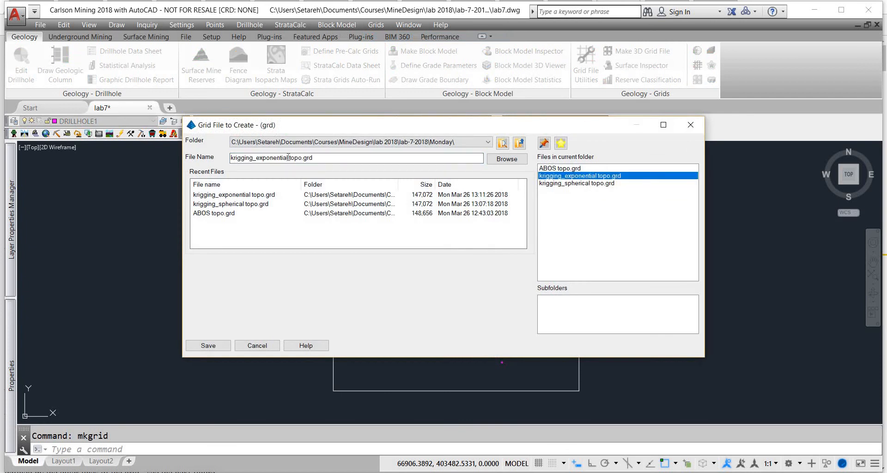
drag(288, 158, 264, 160)
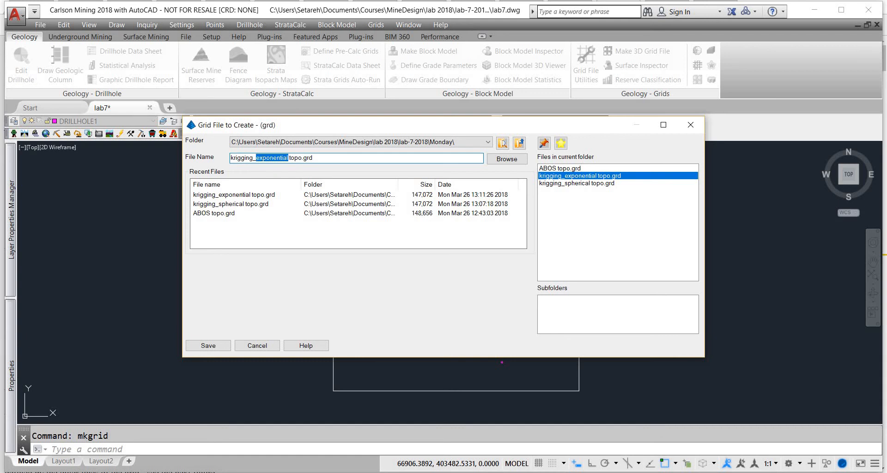
text(g)
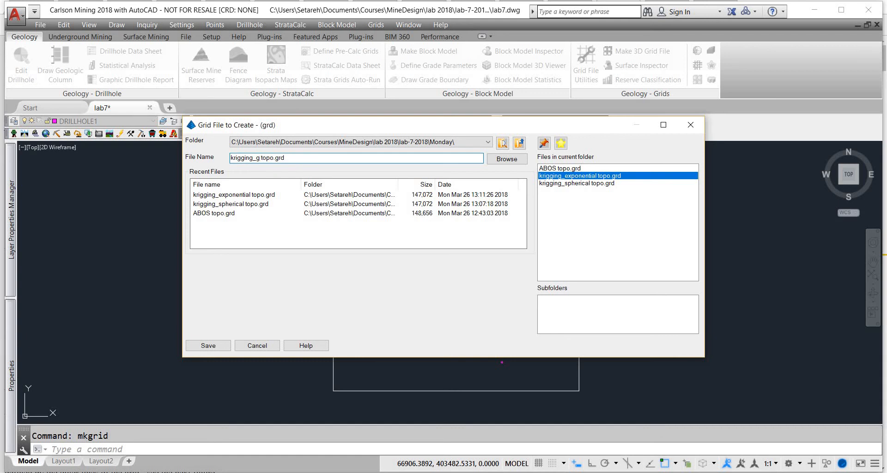
text(uassian)
click(209, 346)
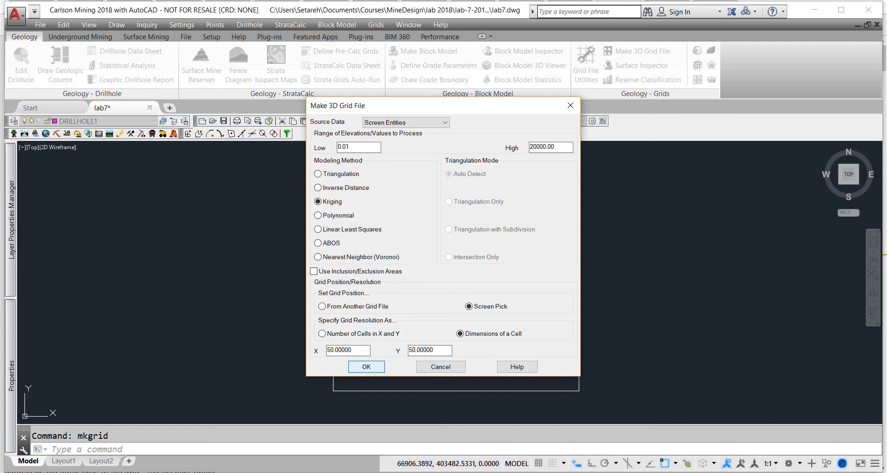
Step: Use kriging with 50 by 50 cells, position the grid on the boundary rectangle's opposite corners, and select all drillhole points and the boundary
click(367, 367)
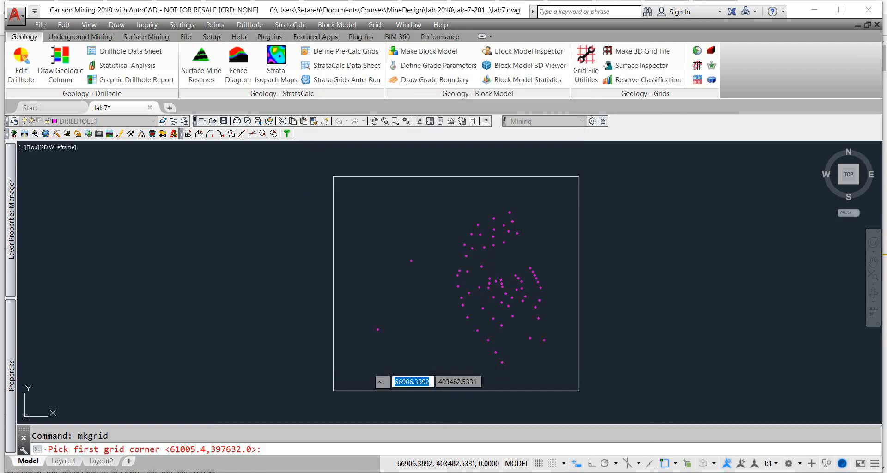
click(333, 390)
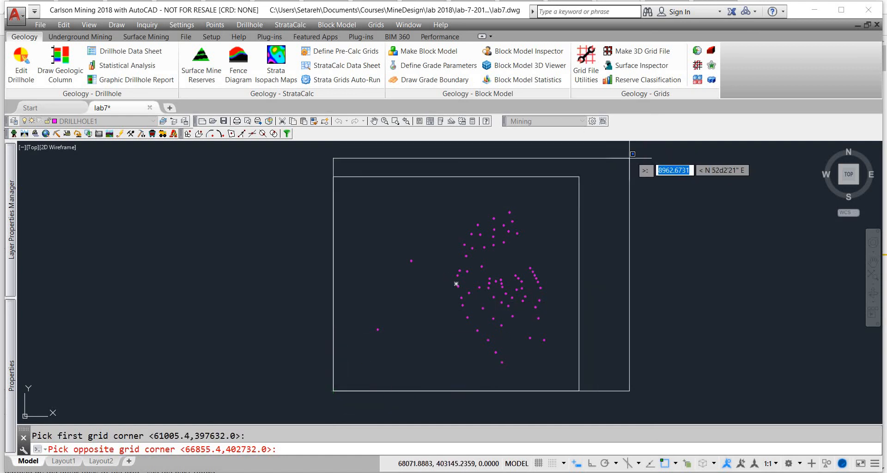
click(579, 177)
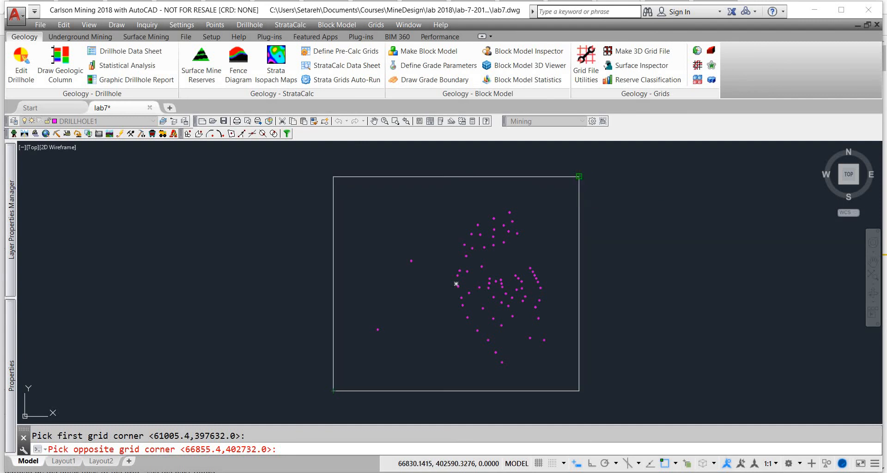
click(320, 162)
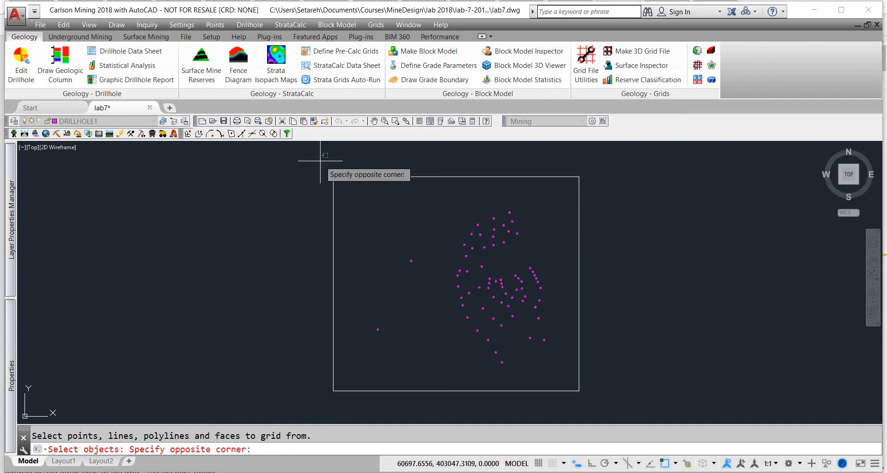
click(598, 407)
key(Return)
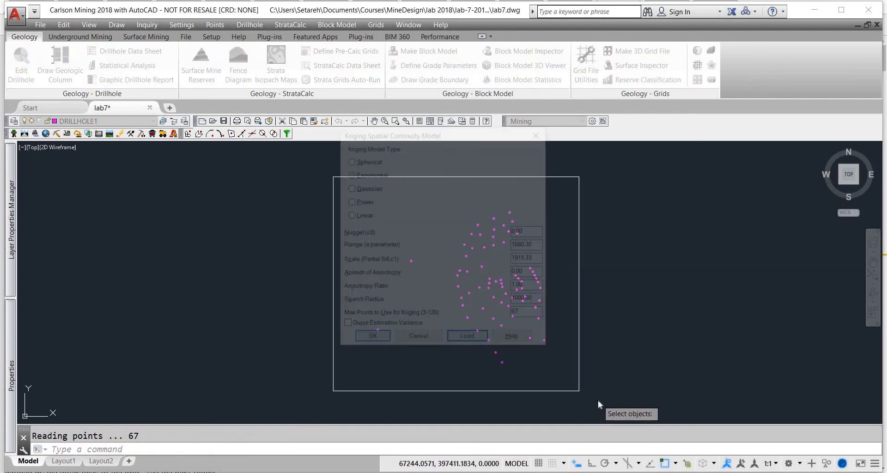
Step: Choose the Gaussian kriging model, load its variogram parameters from TOPO_gaussian.vio, and generate the grid
click(367, 190)
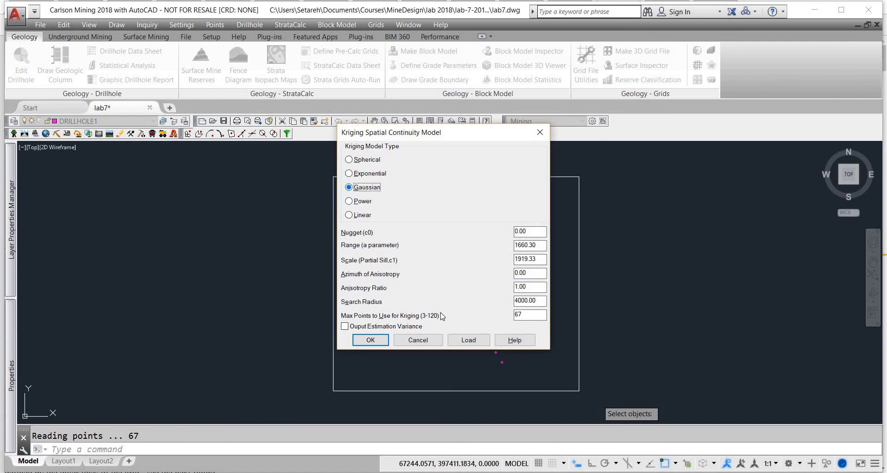
click(468, 340)
click(583, 168)
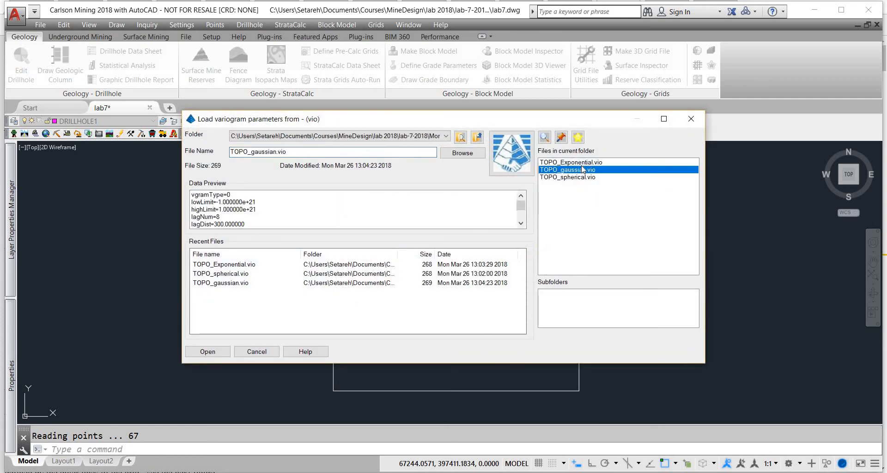
click(583, 164)
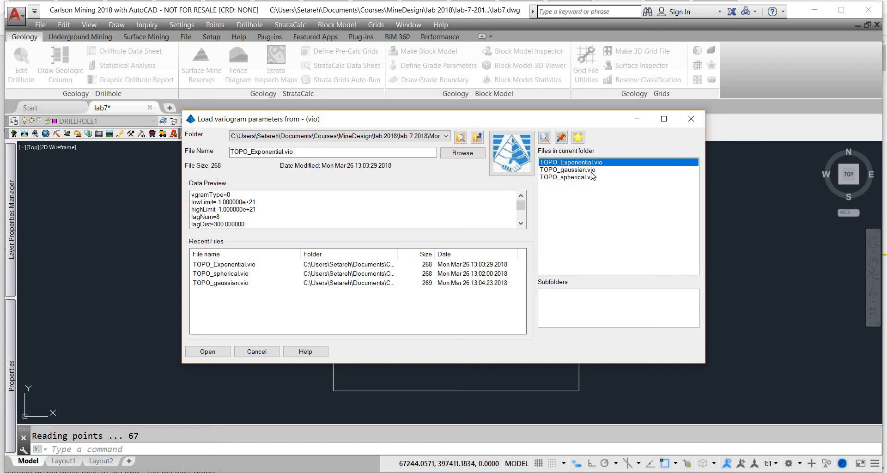
click(587, 172)
click(588, 176)
double_click(587, 172)
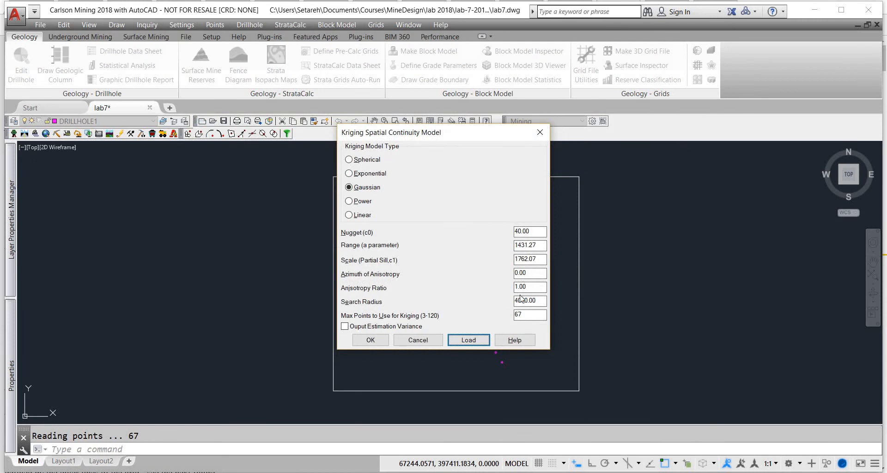
click(370, 341)
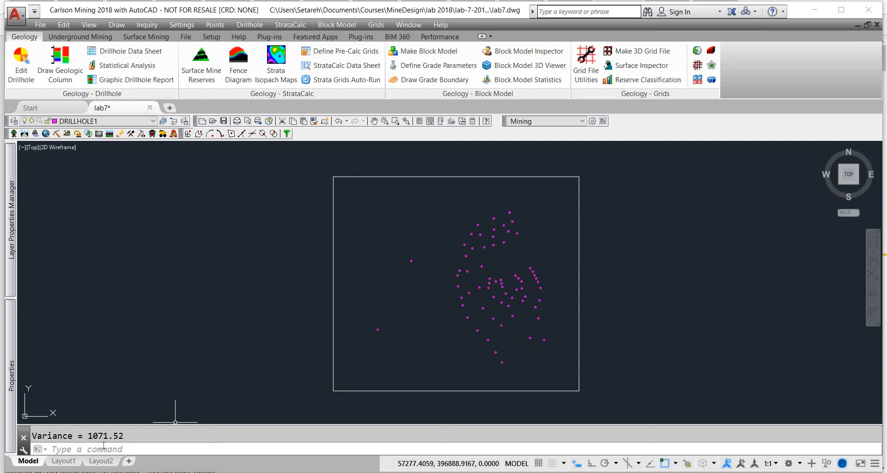
Step: Contour krigging_guassian topo.grd at an interval of 5 with labels, using the boundary rectangle as inclusion perimeter and no exclusion perimeter
click(383, 26)
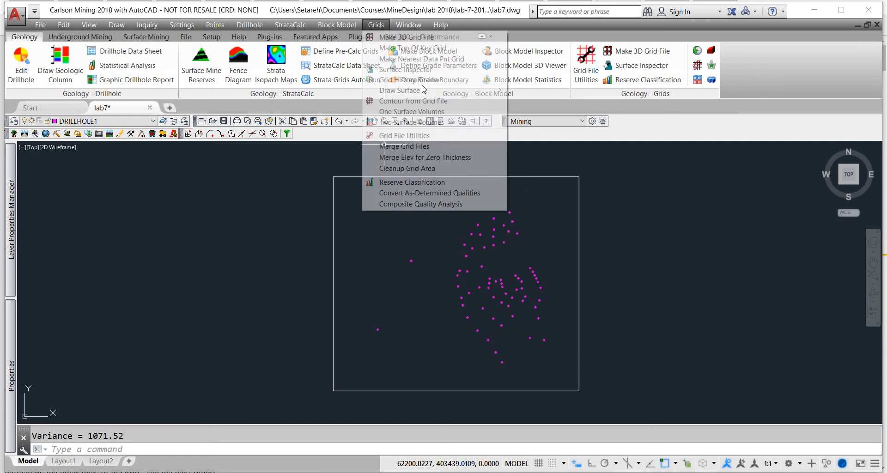
click(401, 102)
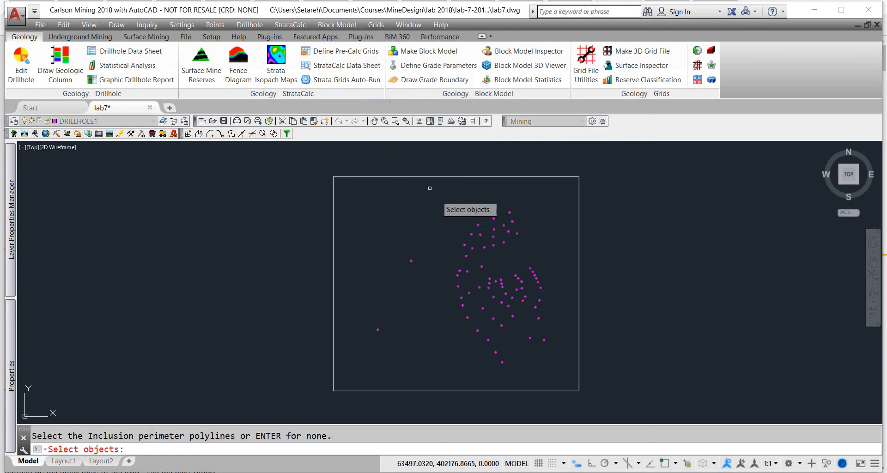
click(339, 177)
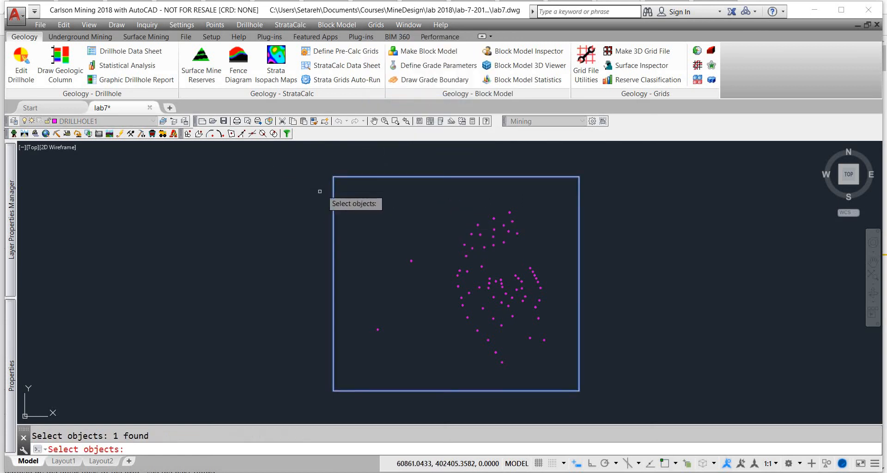
key(Return)
key(Return)
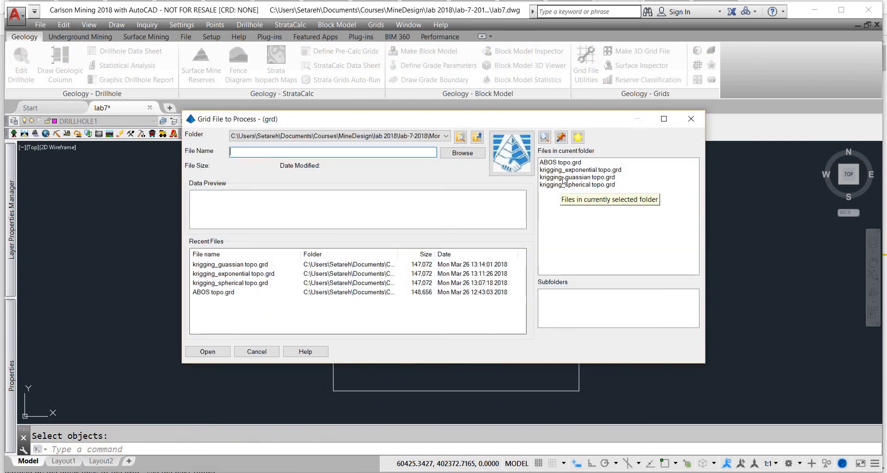
double_click(563, 178)
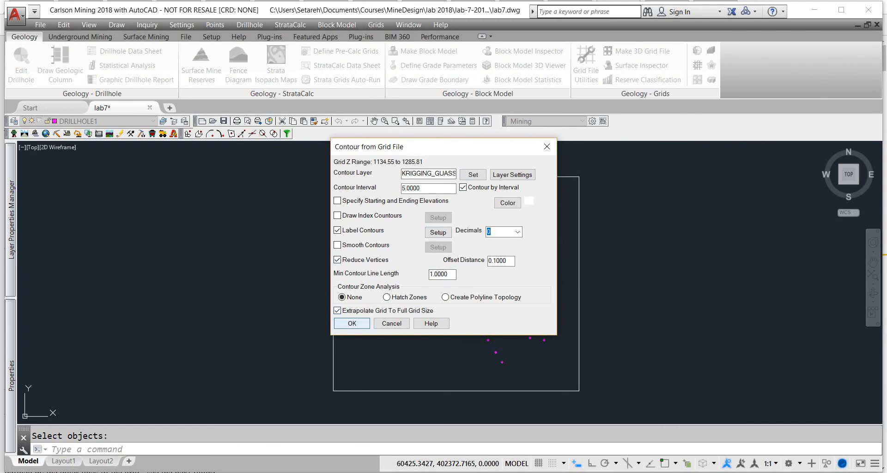
click(355, 323)
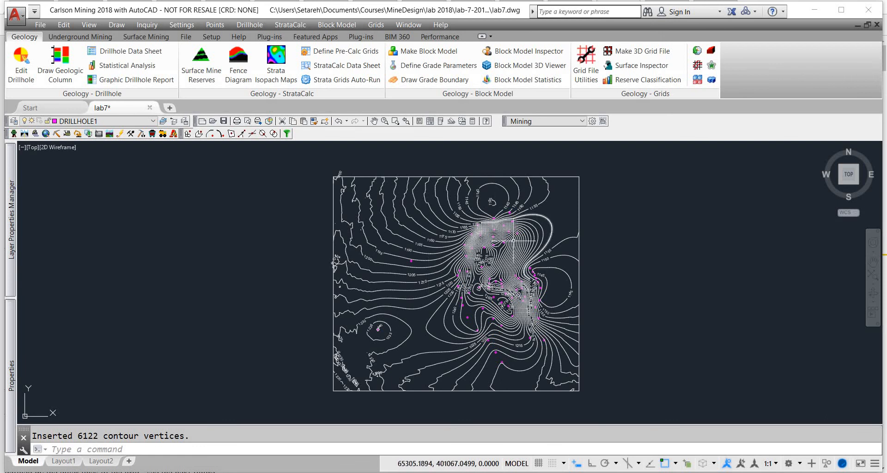
Step: Examine the Gaussian kriging contours and their labels around the drillholes and across the whole boundary area
scroll(508, 230, up, 8)
scroll(509, 230, down, 10)
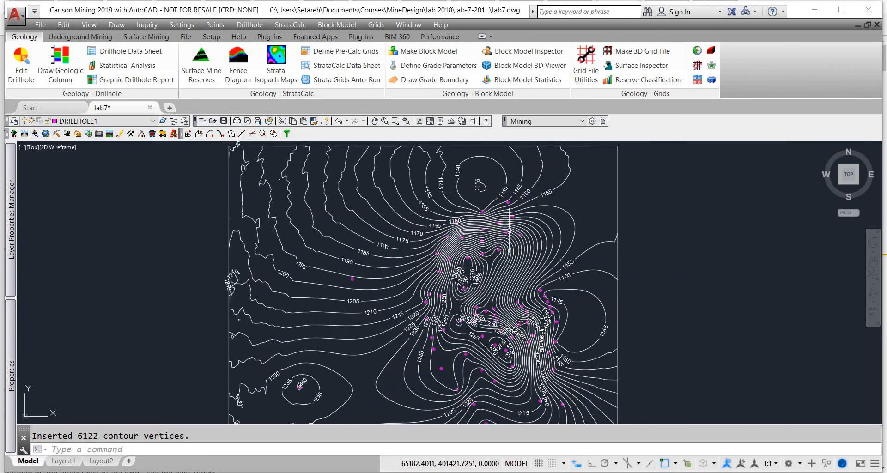
scroll(410, 305, up, 6)
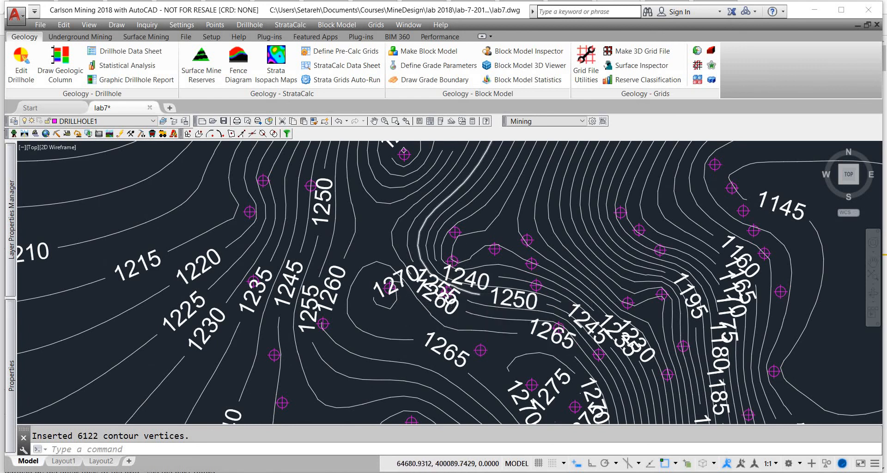
scroll(451, 283, up, 5)
scroll(451, 284, down, 7)
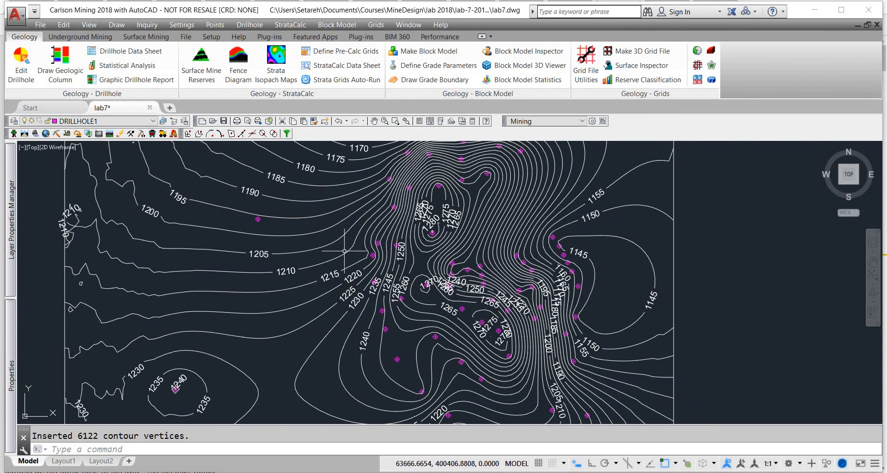
scroll(332, 267, down, 2)
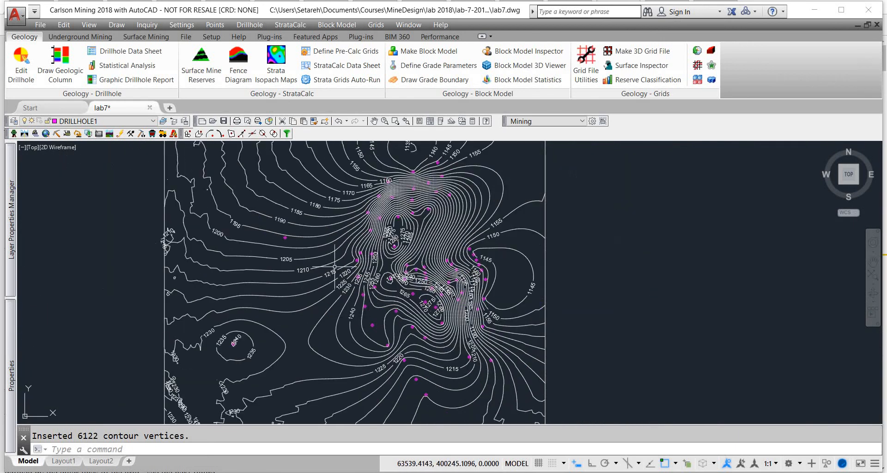
scroll(391, 264, up, 4)
scroll(396, 232, up, 2)
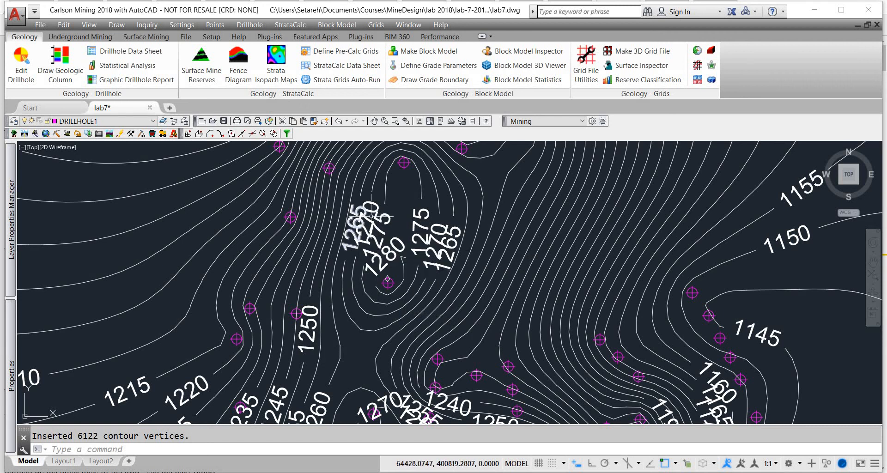
scroll(444, 218, down, 5)
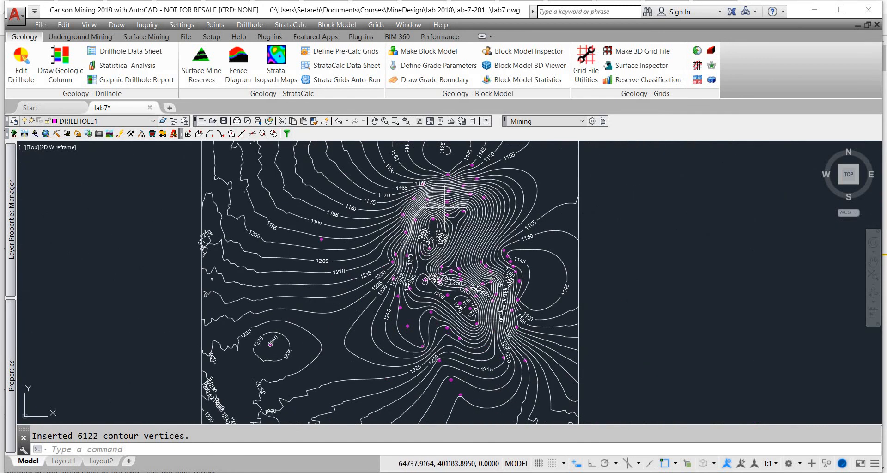
scroll(442, 248, down, 2)
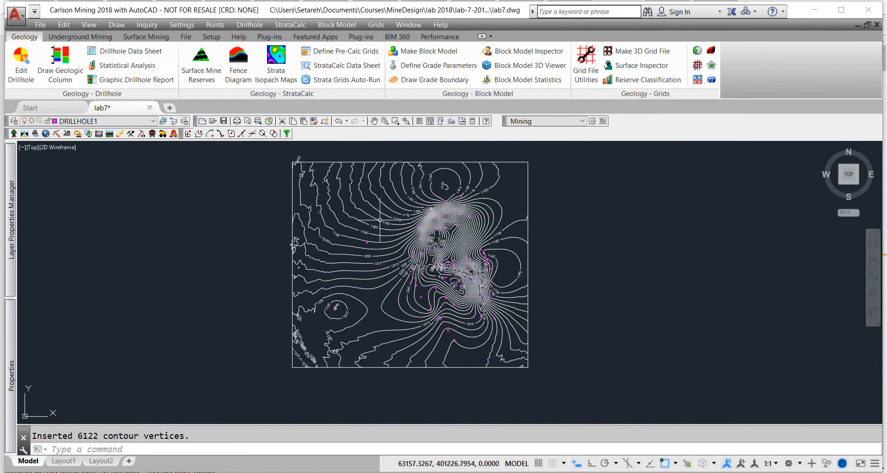
scroll(383, 209, down, 2)
scroll(383, 209, up, 4)
scroll(383, 210, down, 2)
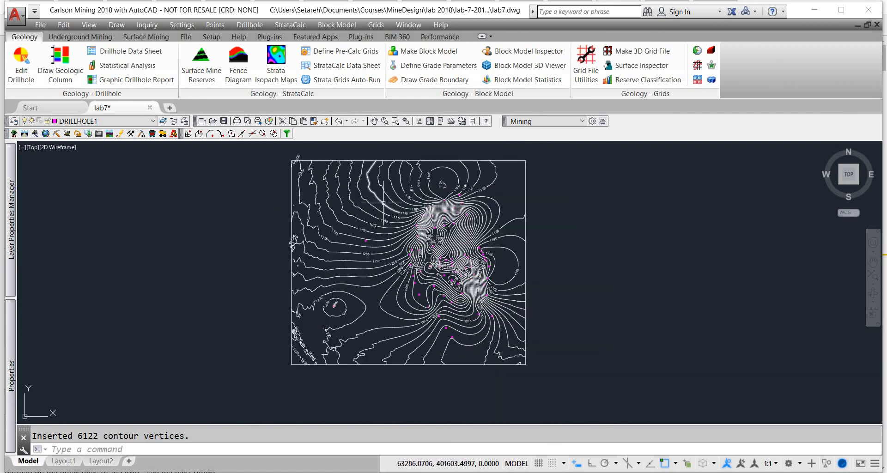
scroll(386, 196, up, 2)
scroll(386, 196, down, 2)
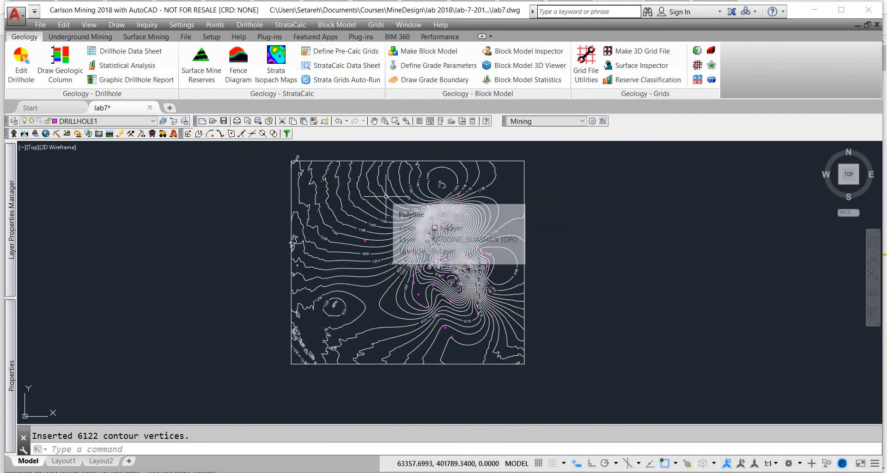